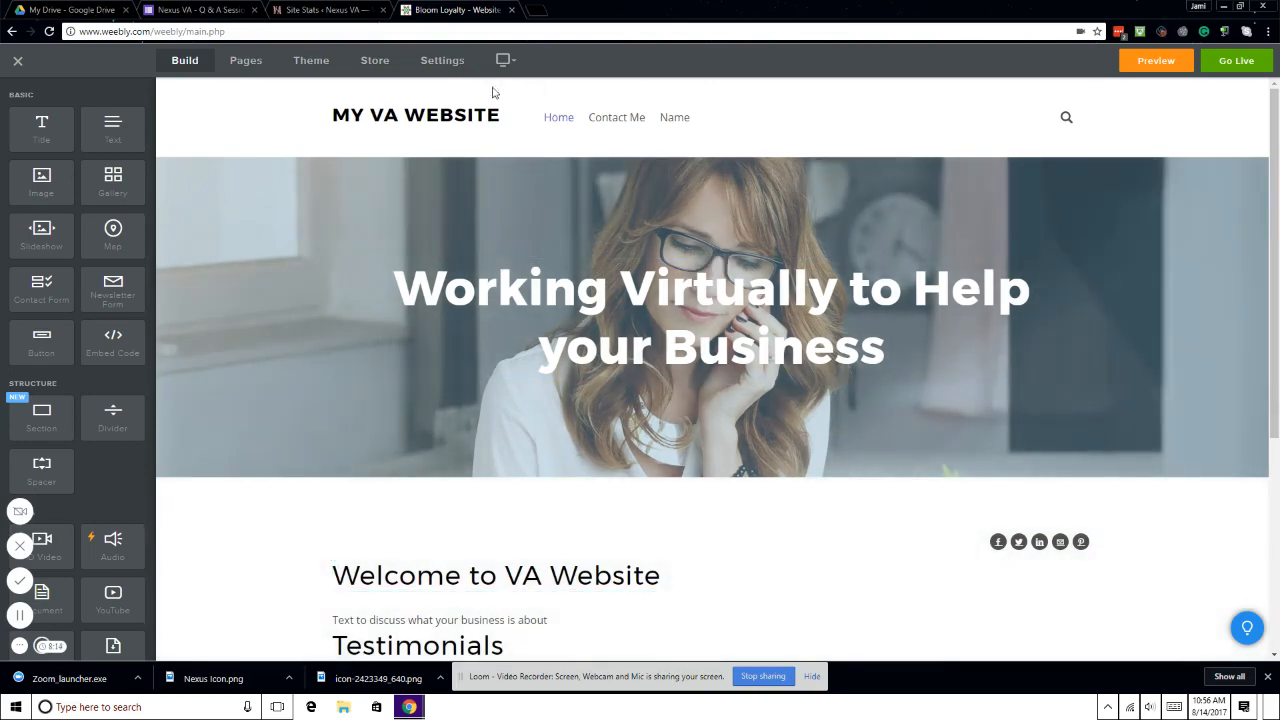
{"action": "mouse_move", "coordinate": [326, 114]}
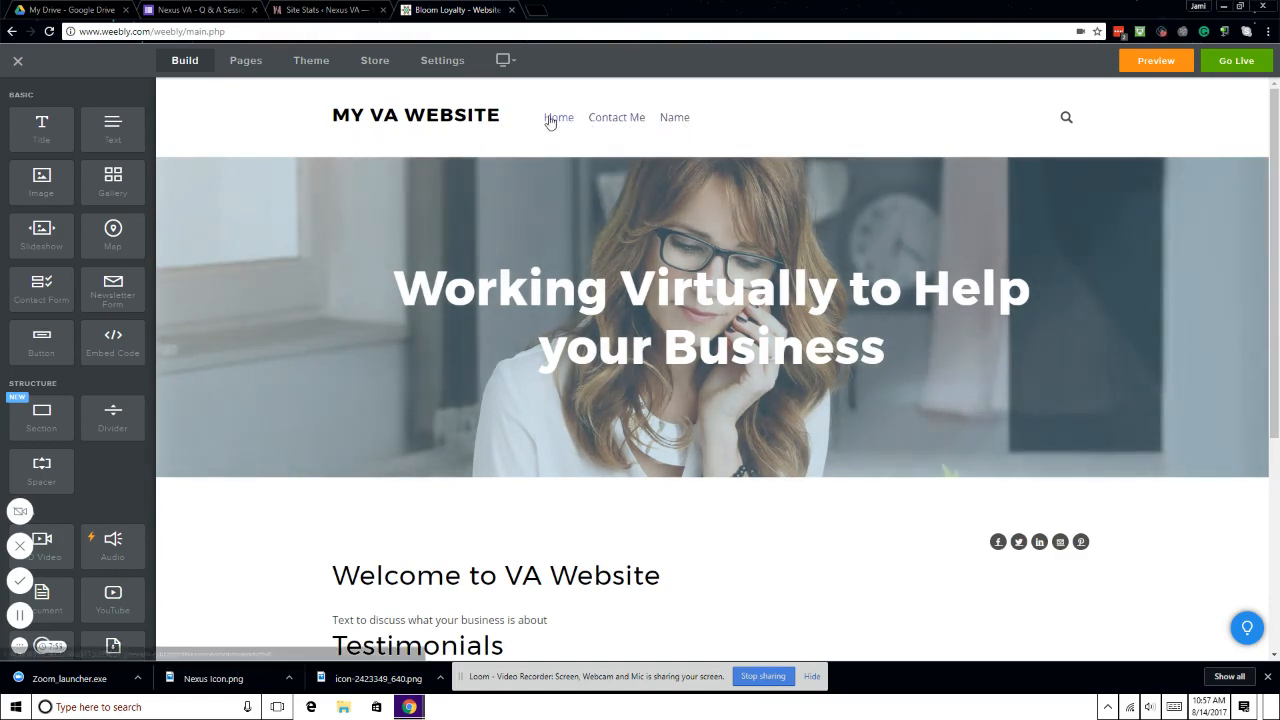
{"action": "scroll", "coordinate": [1066, 353], "scroll_direction": "down", "scroll_amount": 1}
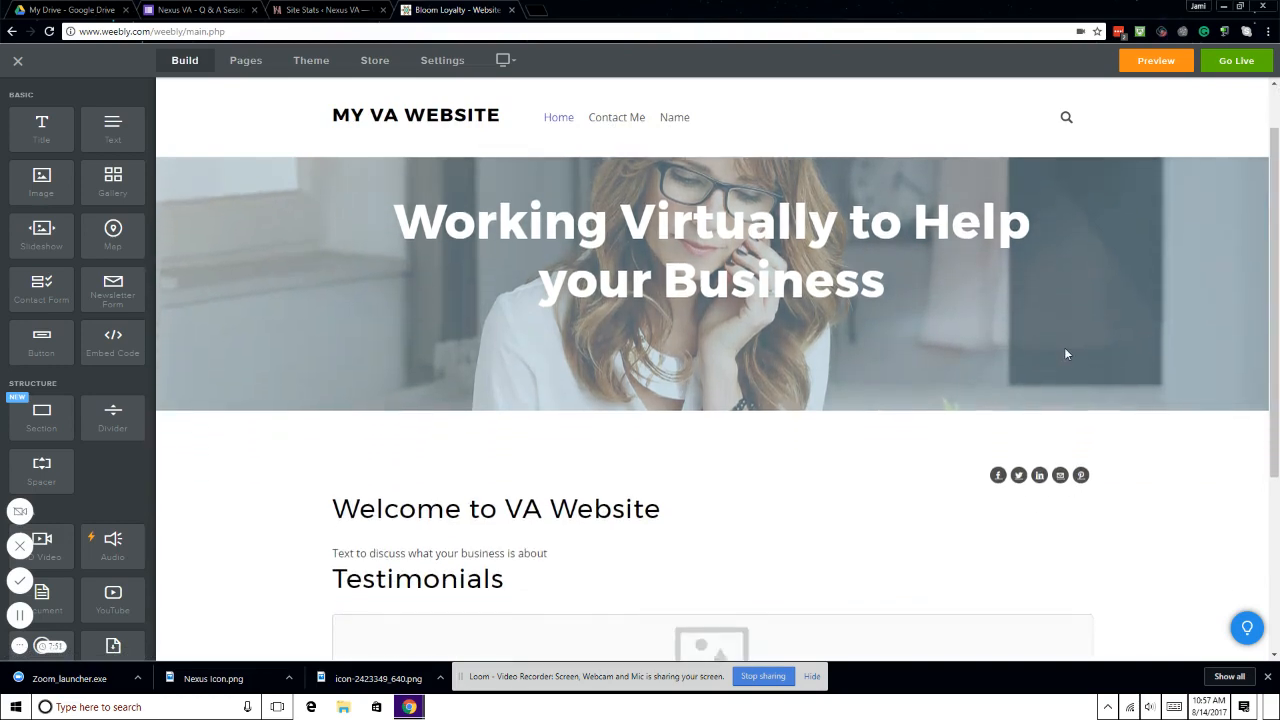
{"action": "scroll", "coordinate": [1066, 353], "scroll_direction": "up", "scroll_amount": 1}
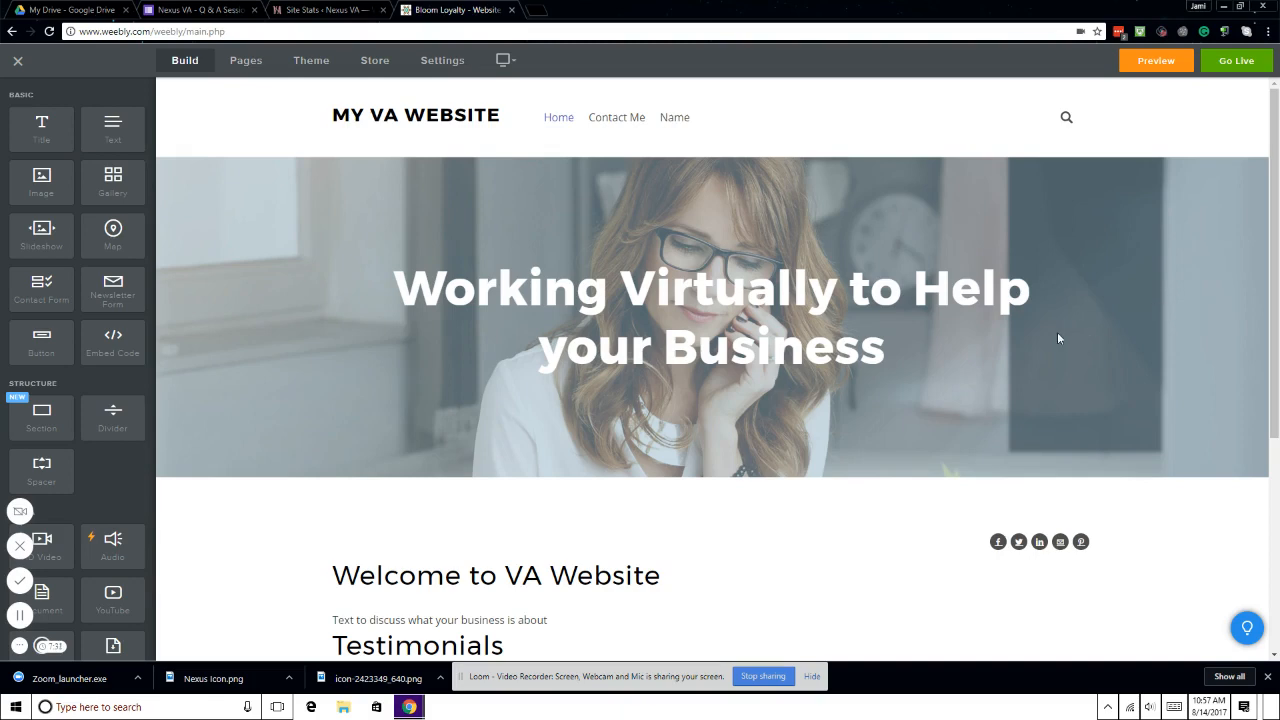
Start replacing the header's background image and search the image library for "Virtual Assistant"
{"action": "left_click", "coordinate": [1187, 236]}
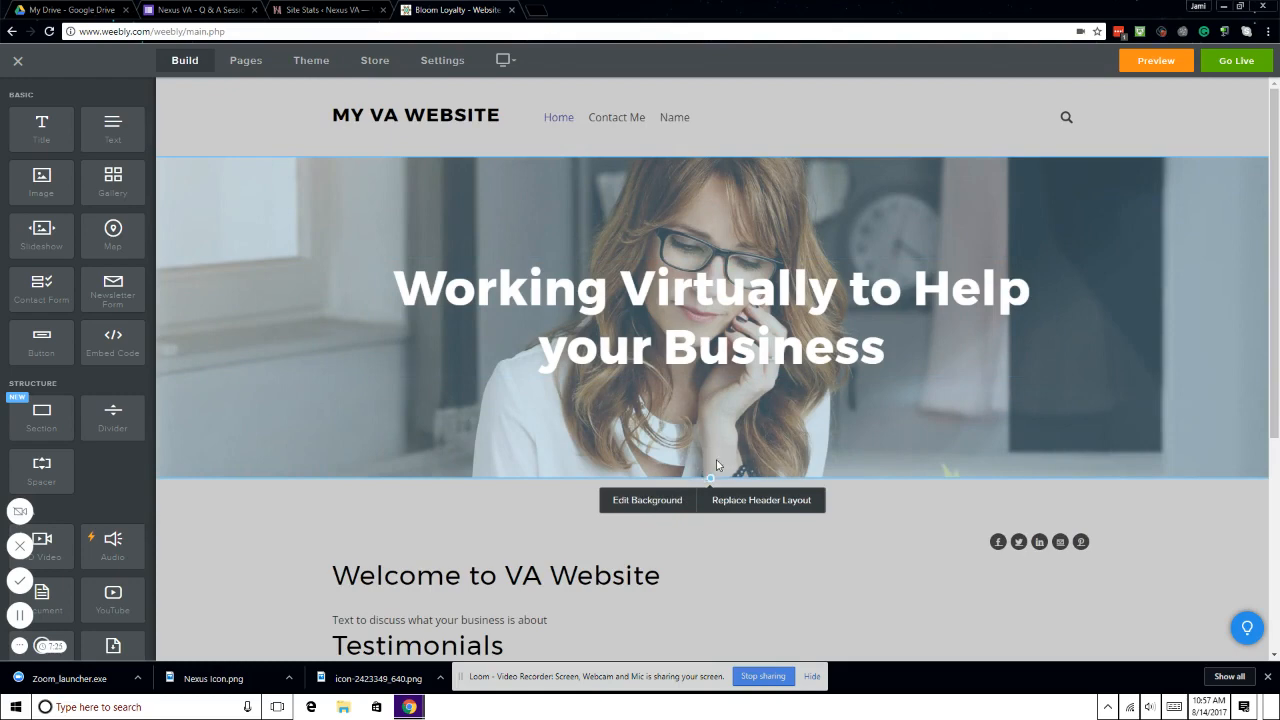
{"action": "left_click", "coordinate": [672, 500]}
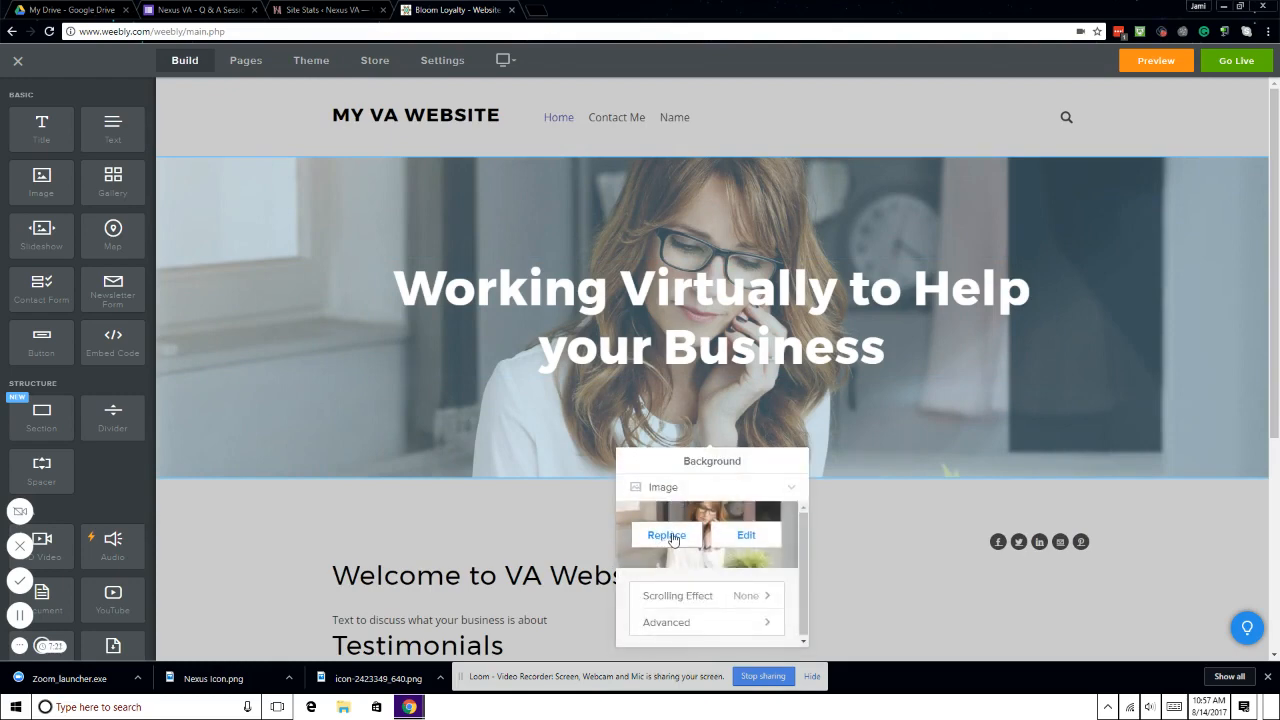
{"action": "left_click", "coordinate": [666, 535]}
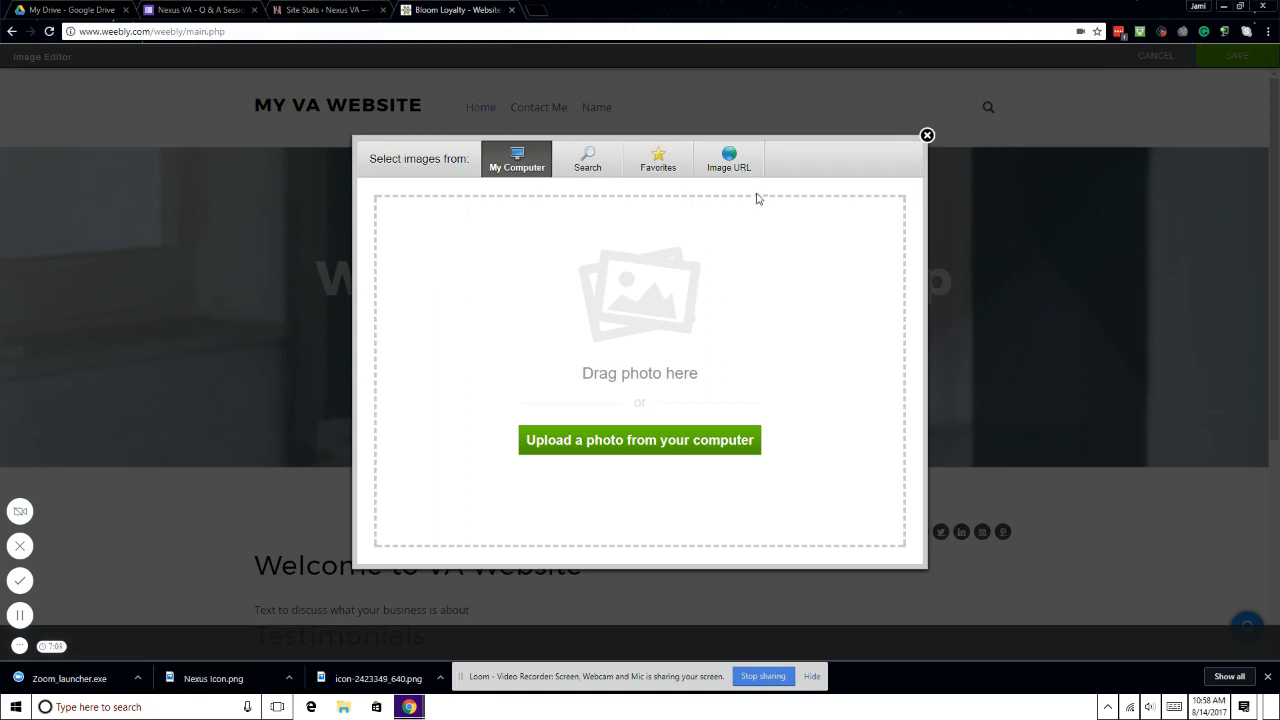
{"action": "left_click", "coordinate": [592, 168]}
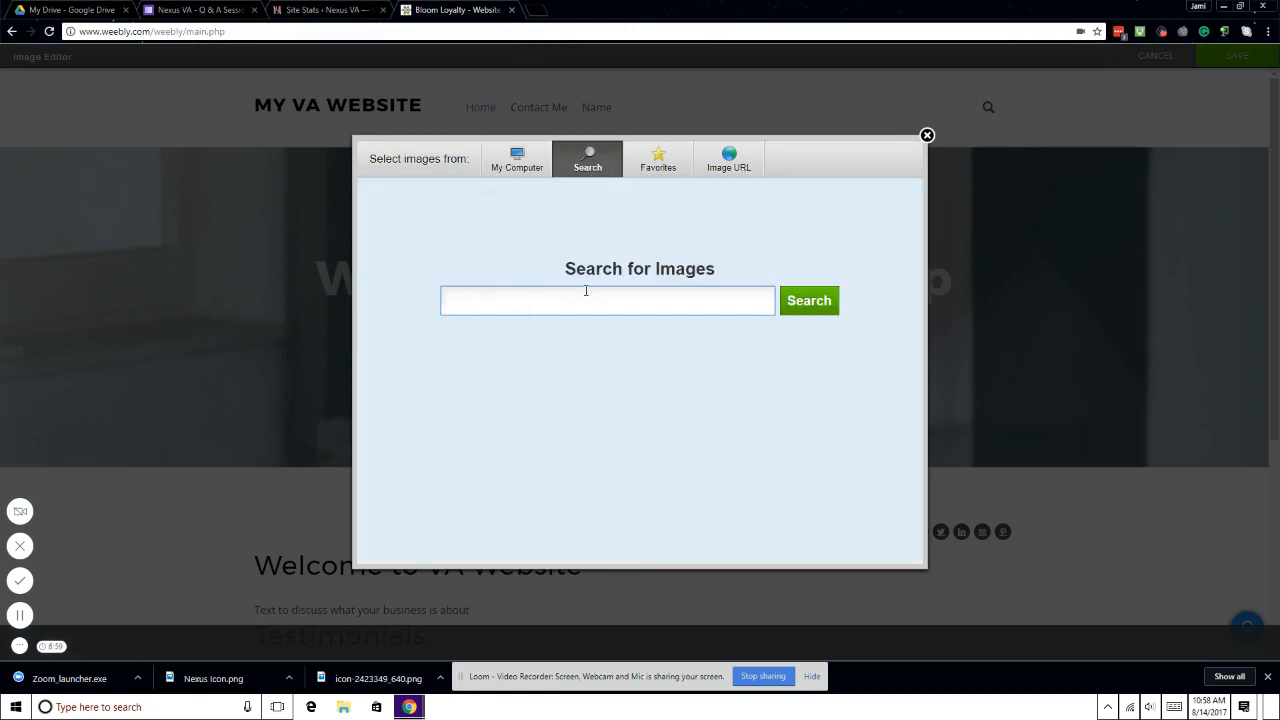
{"action": "type", "text": "Virtual Assistant"}
{"action": "key", "text": "Return"}
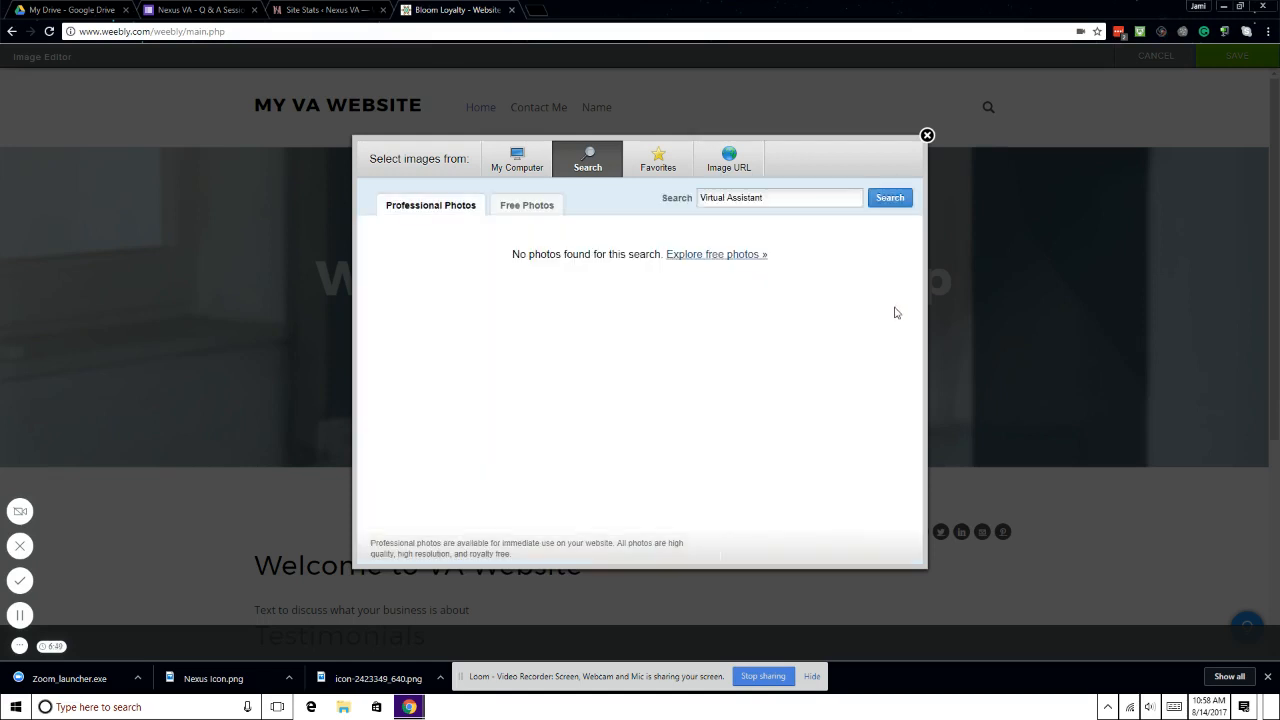
Browse the free photos for the search and close the image search without choosing one
{"action": "left_click", "coordinate": [537, 209]}
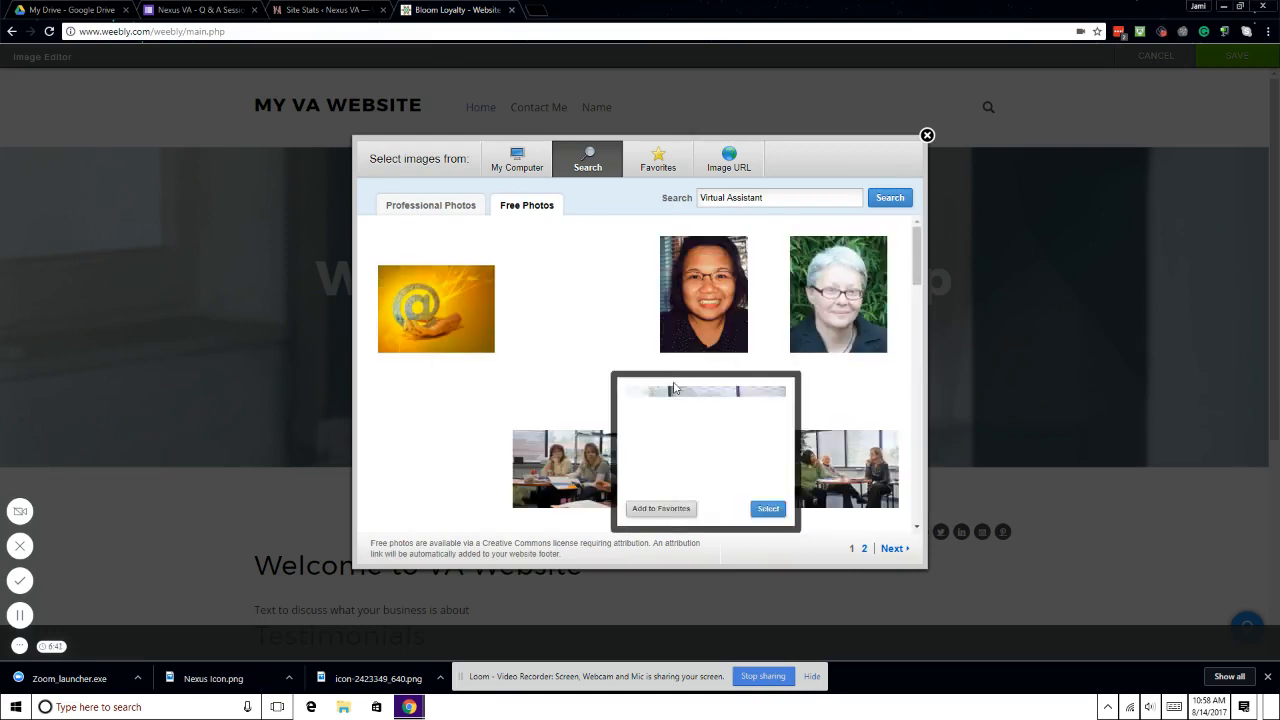
{"action": "scroll", "coordinate": [674, 387], "scroll_direction": "down", "scroll_amount": 1}
{"action": "scroll", "coordinate": [674, 387], "scroll_direction": "down", "scroll_amount": 10}
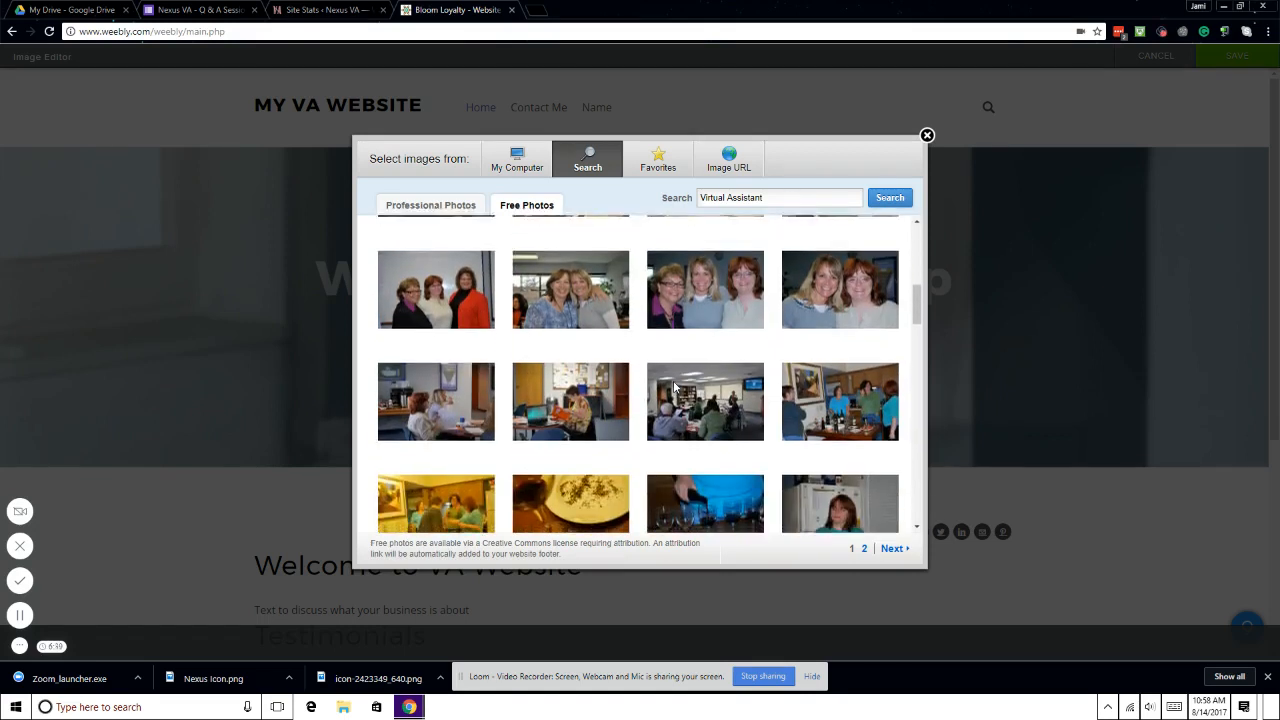
{"action": "scroll", "coordinate": [674, 387], "scroll_direction": "down", "scroll_amount": 5}
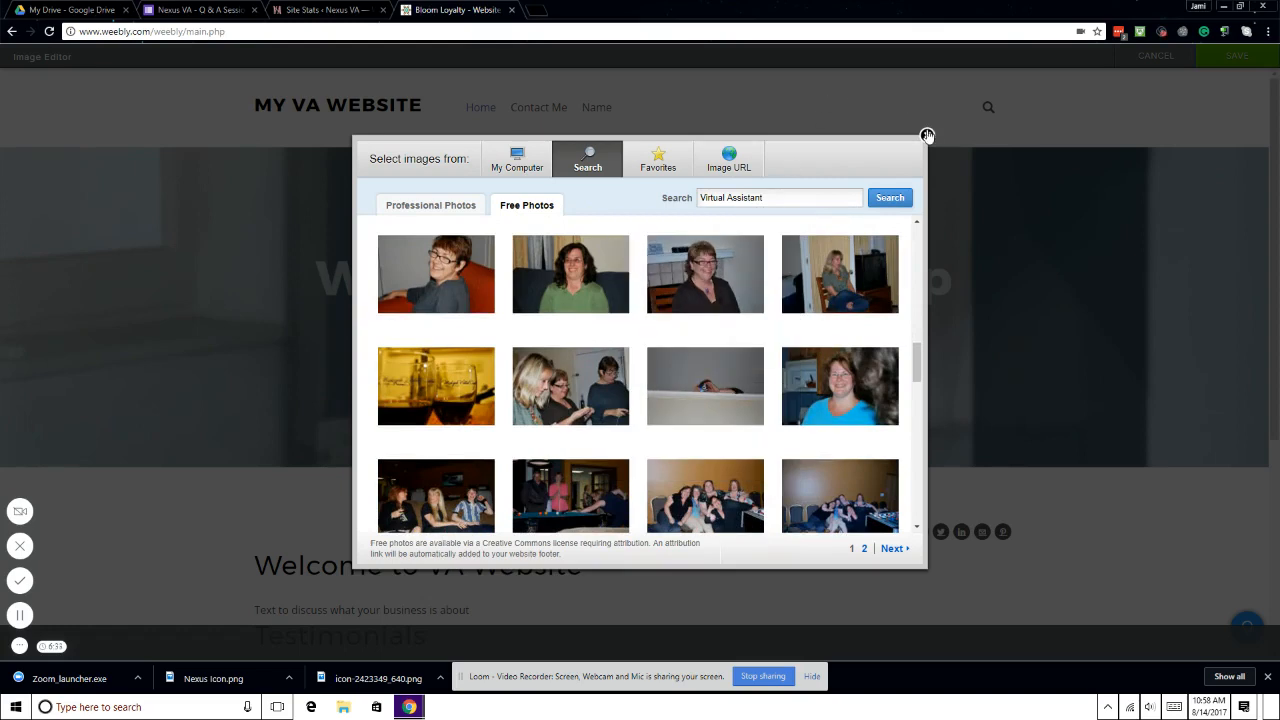
{"action": "left_click", "coordinate": [927, 135]}
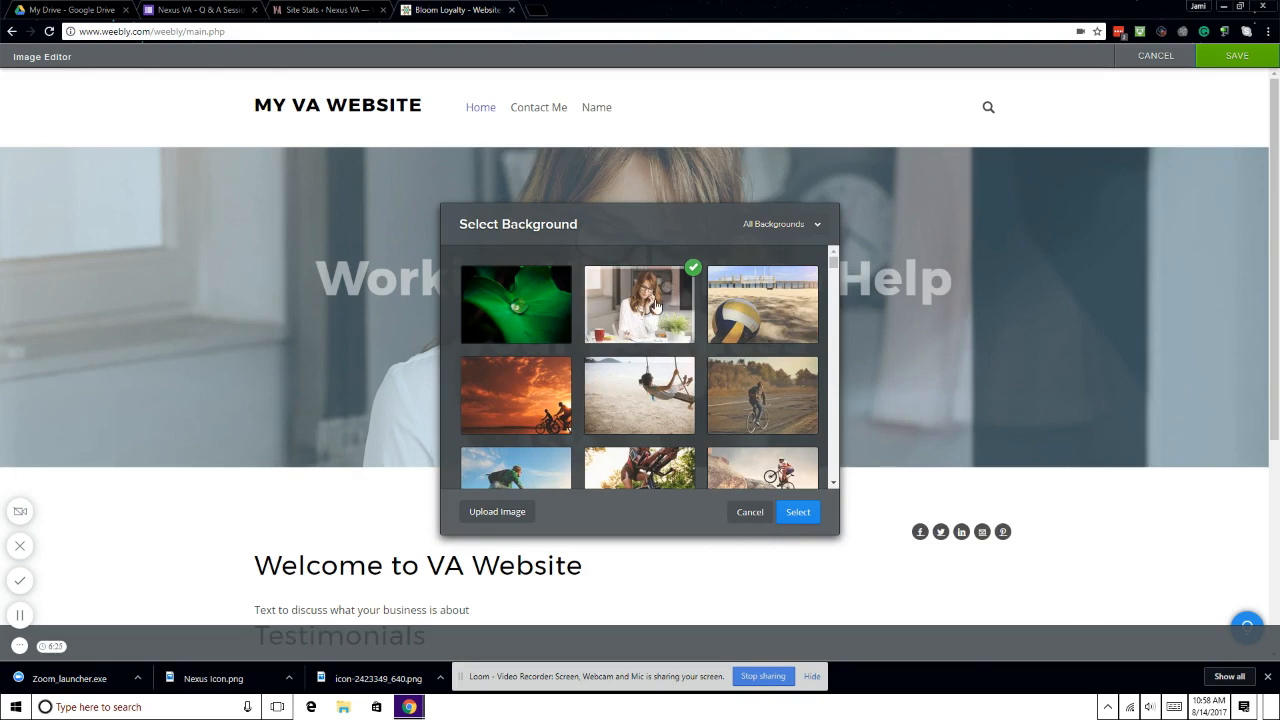
Browse the stock backgrounds and their category list, cancel the selection, and save the header image as it is
{"action": "scroll", "coordinate": [646, 299], "scroll_direction": "down", "scroll_amount": 10}
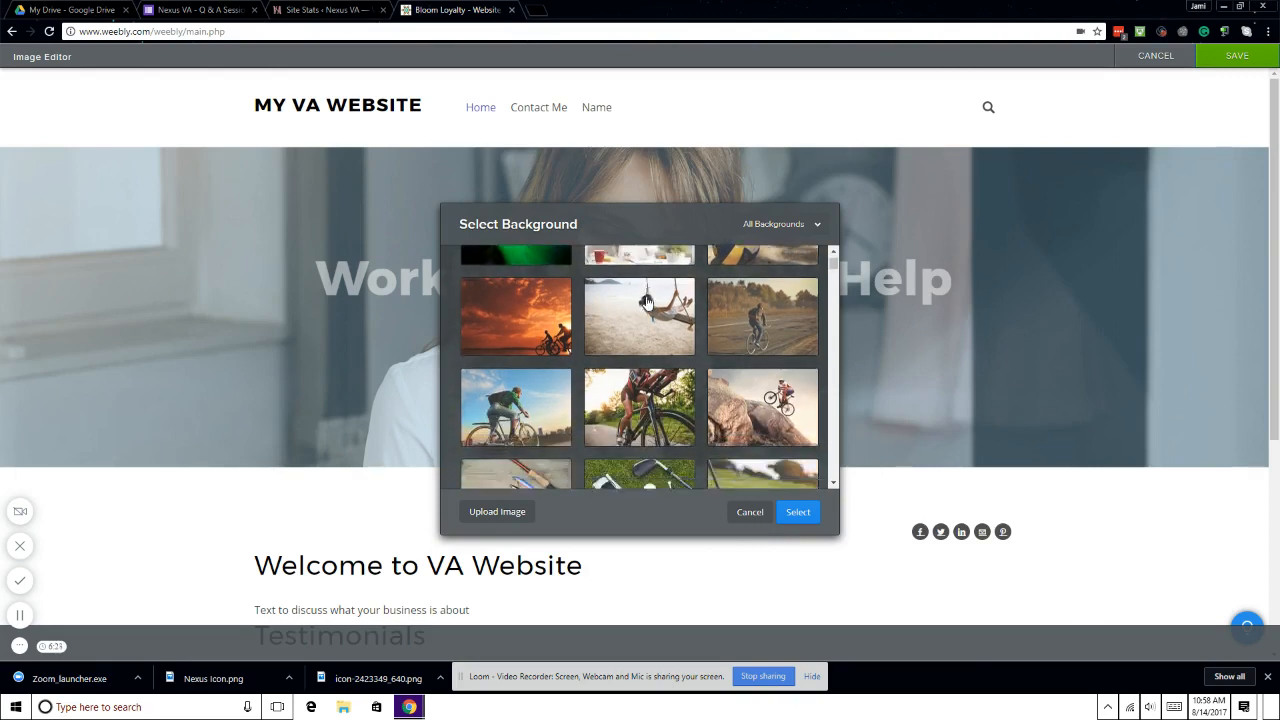
{"action": "left_click", "coordinate": [800, 223]}
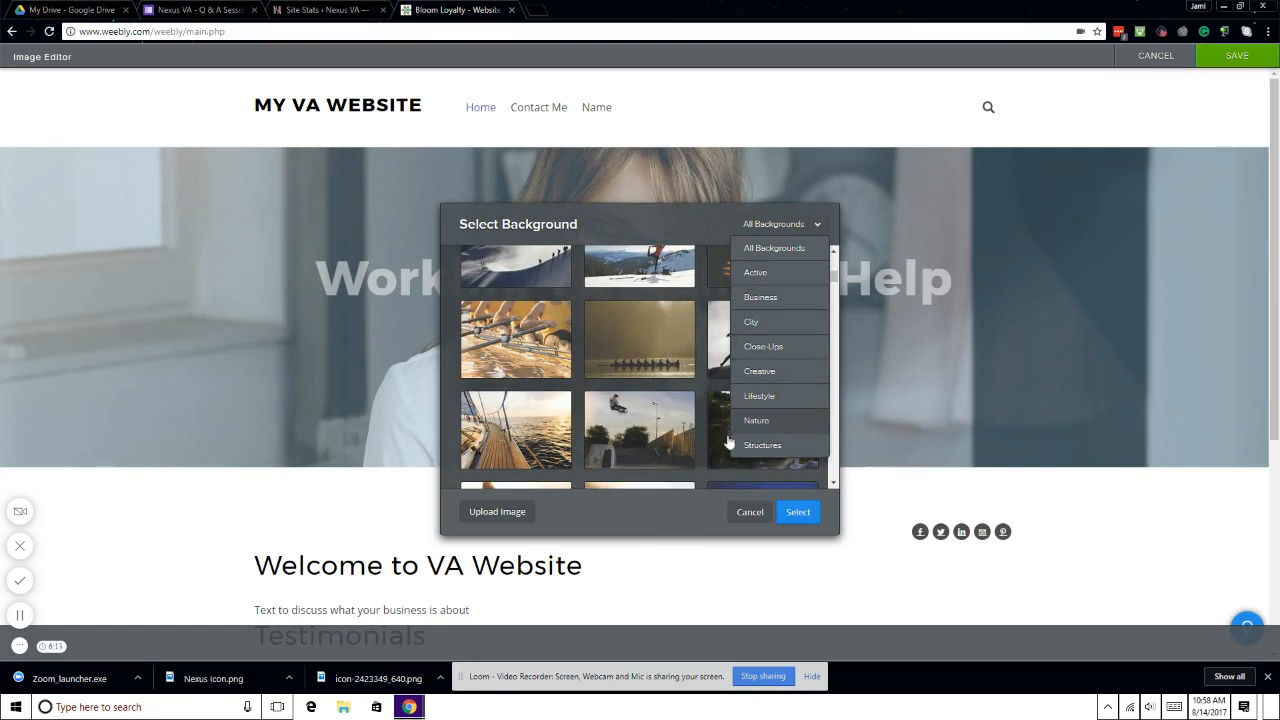
{"action": "left_click", "coordinate": [750, 512]}
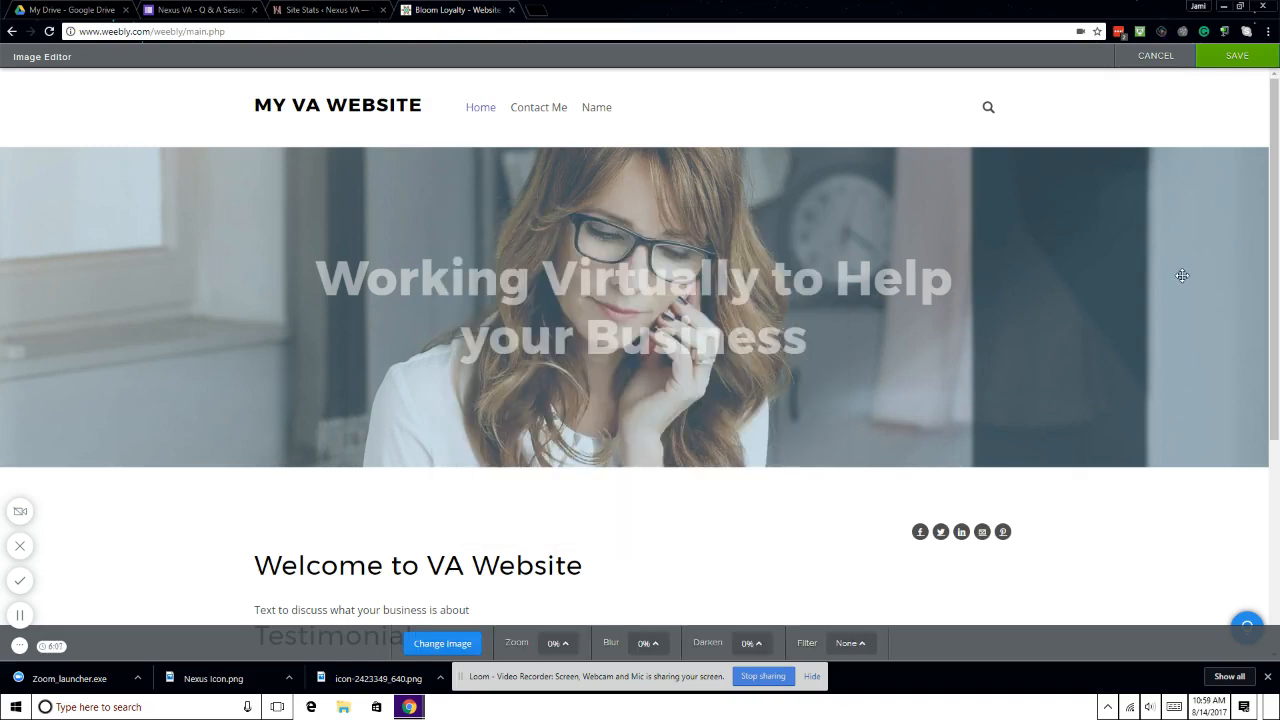
{"action": "scroll", "coordinate": [1183, 286], "scroll_direction": "down", "scroll_amount": 2}
{"action": "scroll", "coordinate": [1118, 299], "scroll_direction": "up", "scroll_amount": 2}
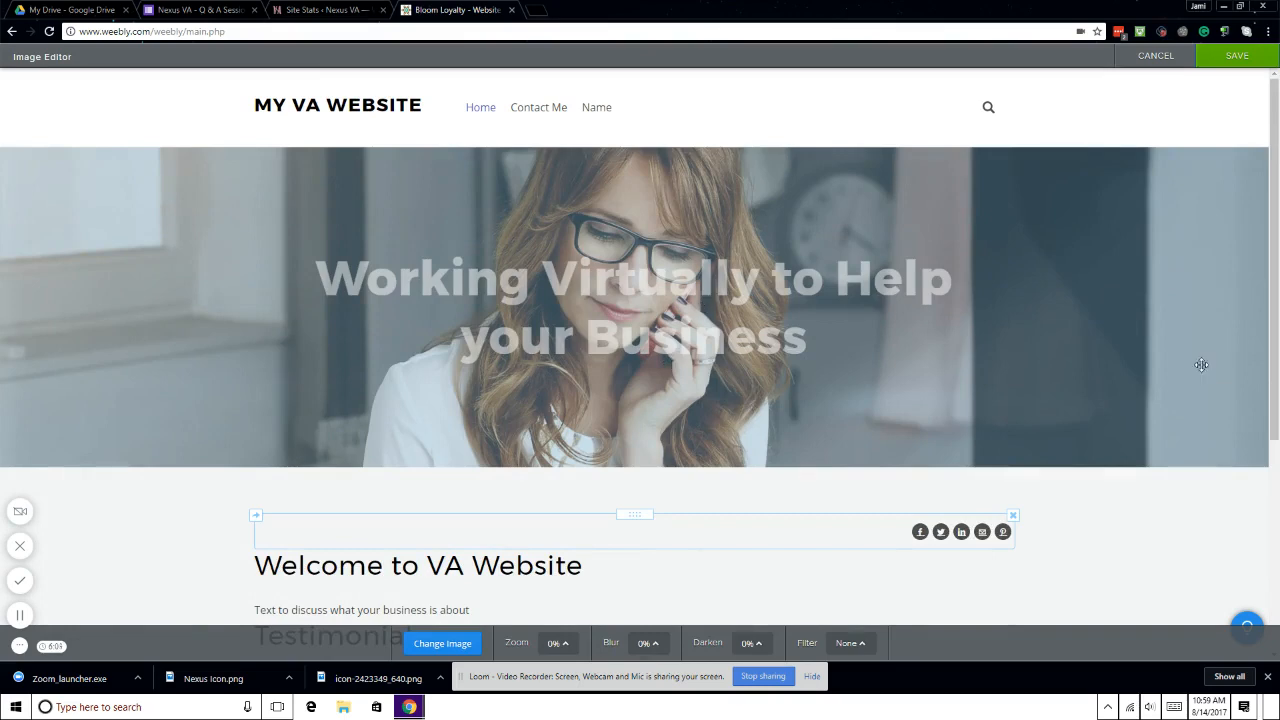
{"action": "left_click", "coordinate": [1240, 56]}
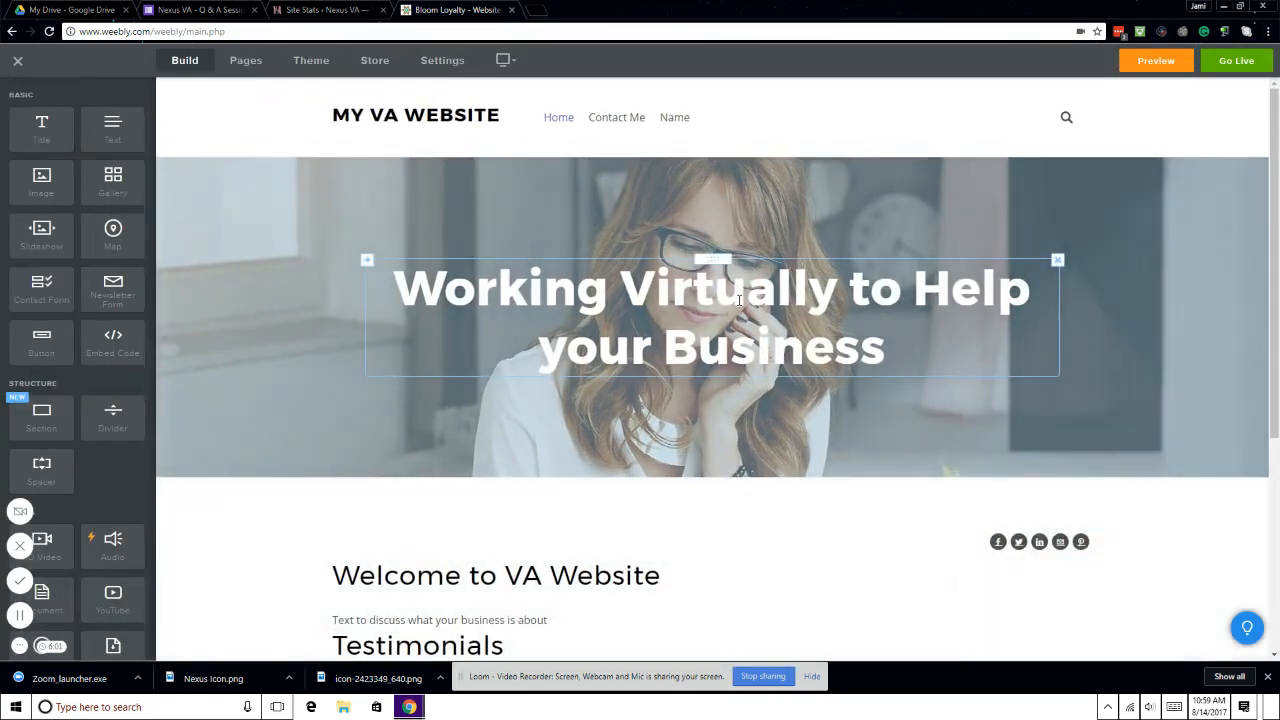
Examine the header headline's text formatting options, including the text colour palette, link and alignment settings
{"action": "left_click", "coordinate": [739, 300]}
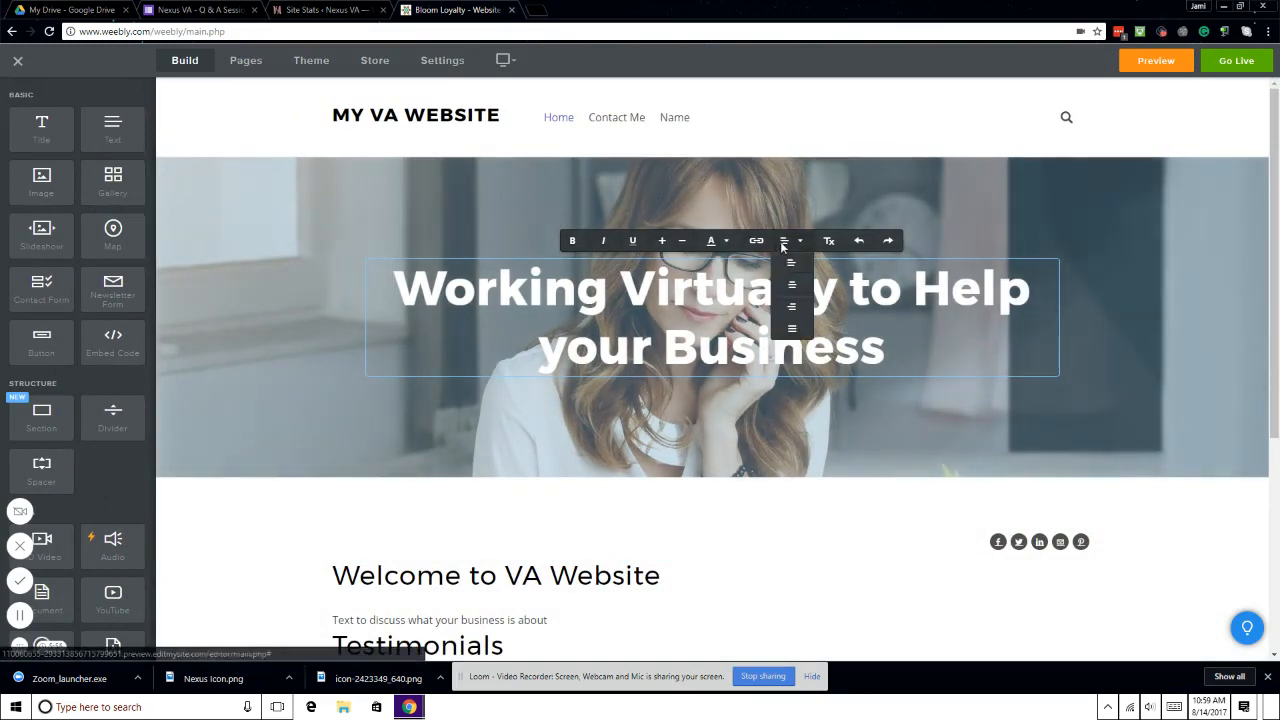
{"action": "left_click", "coordinate": [722, 242]}
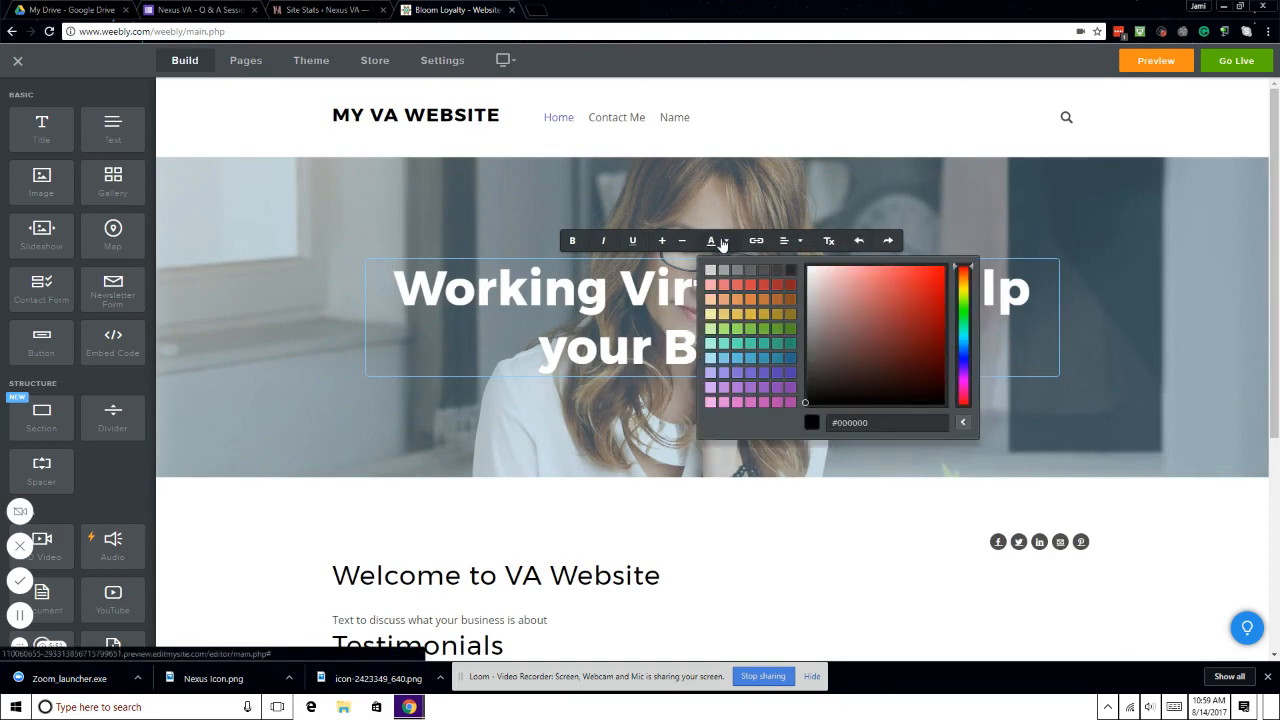
{"action": "left_click", "coordinate": [581, 247]}
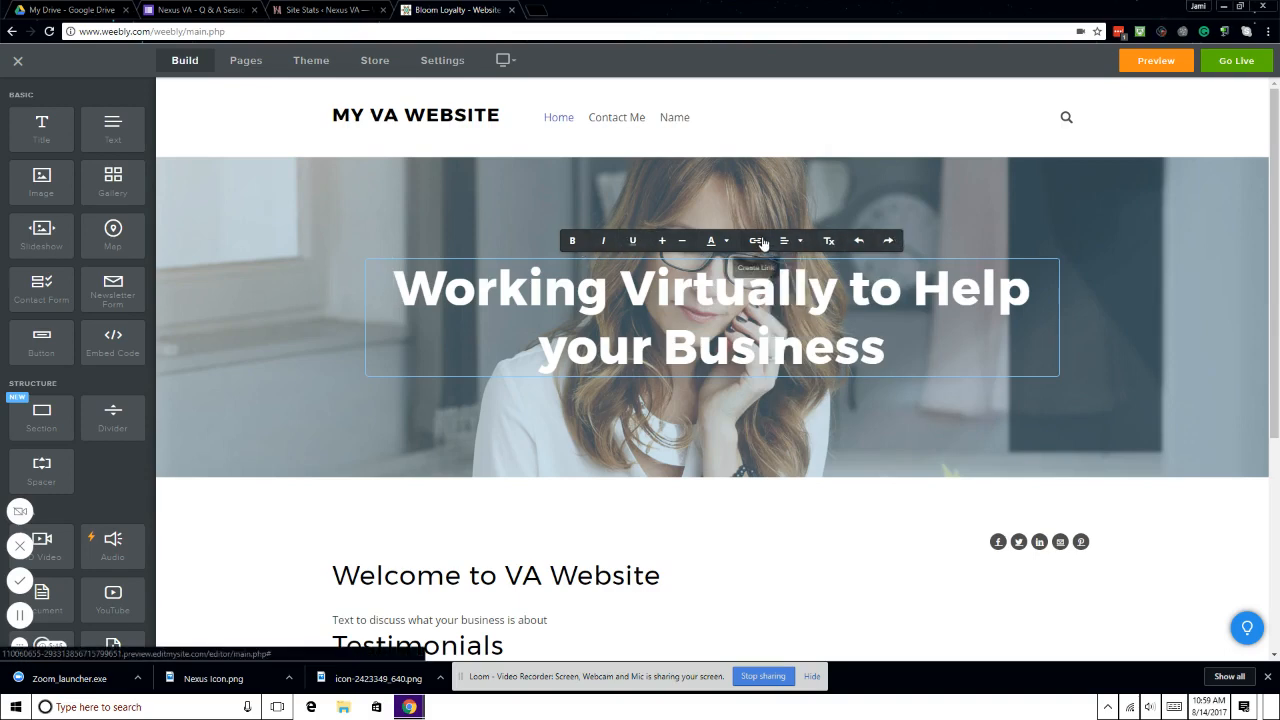
{"action": "mouse_move", "coordinate": [792, 250]}
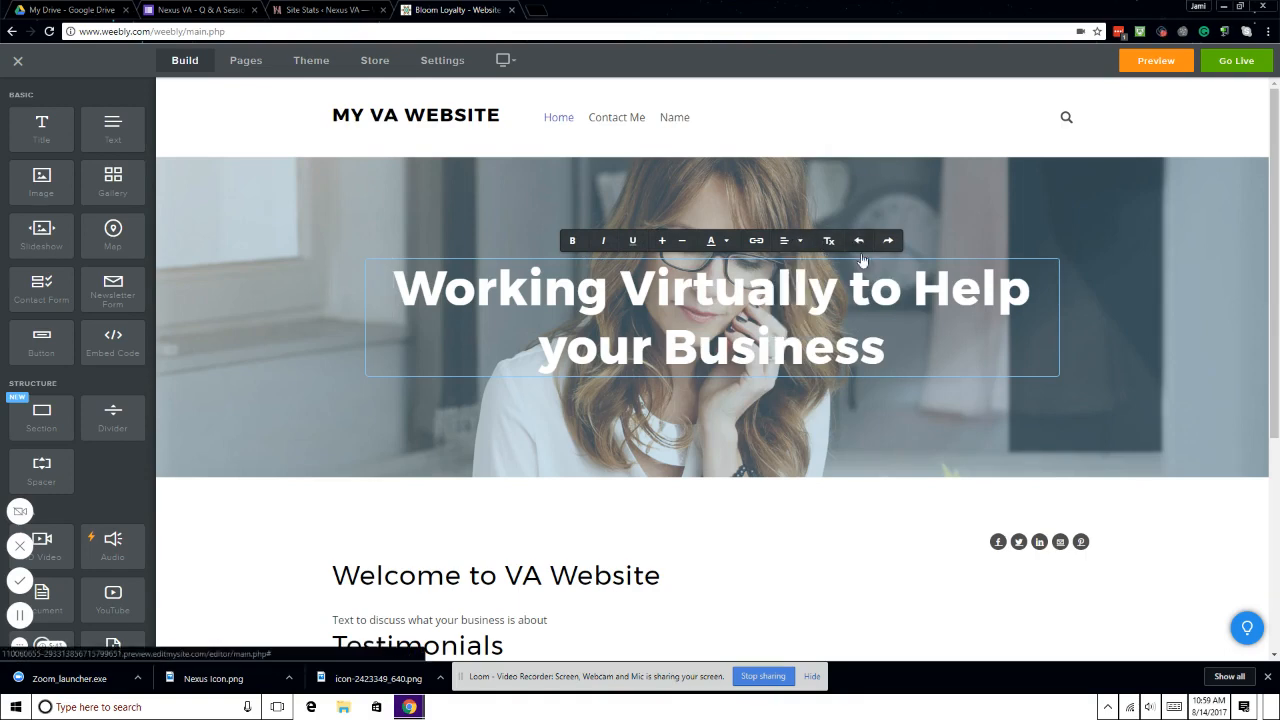
Add a title element above the "Welcome to VA Website" heading on the home page
{"action": "scroll", "coordinate": [810, 497], "scroll_direction": "down", "scroll_amount": 2}
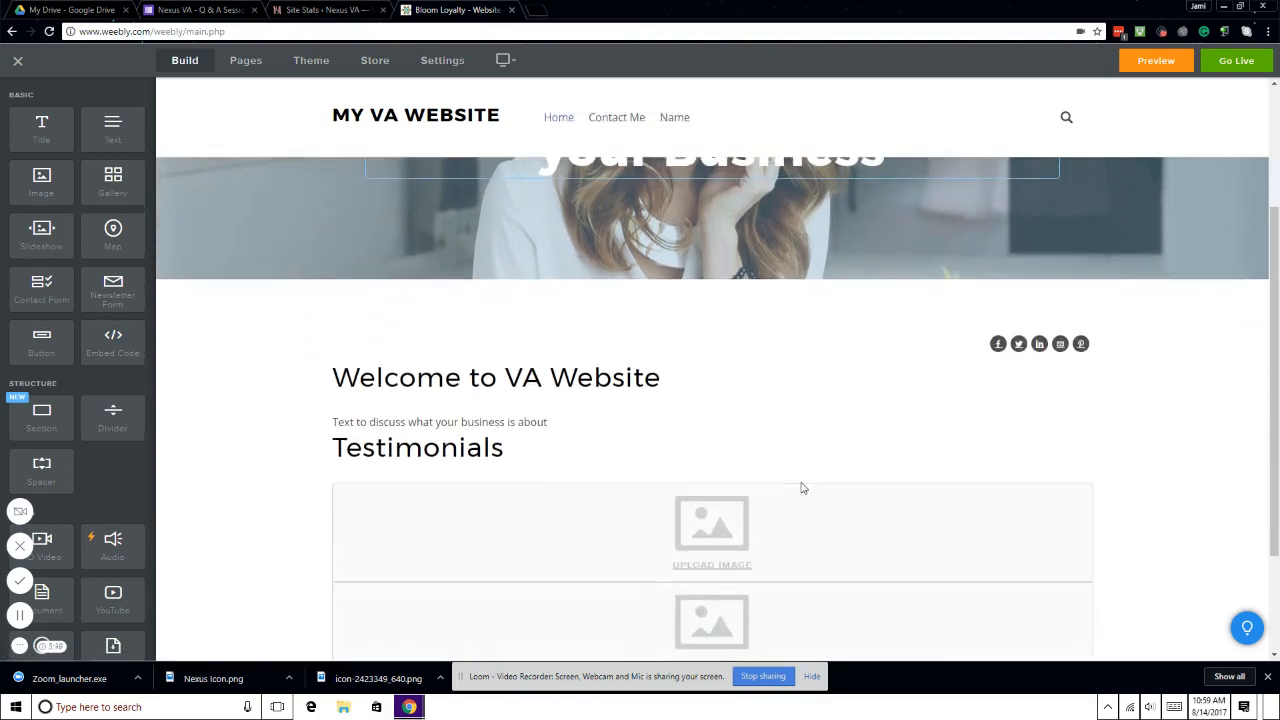
{"action": "left_click", "coordinate": [557, 381]}
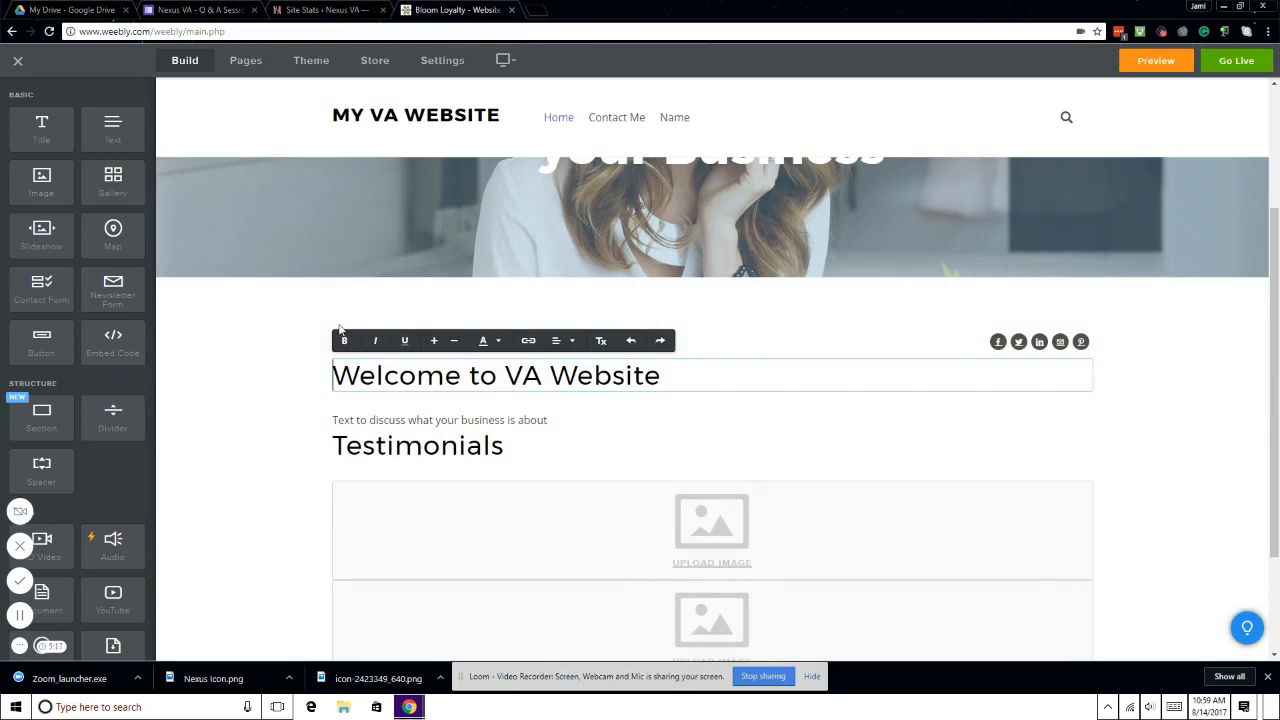
{"action": "left_click", "coordinate": [41, 130]}
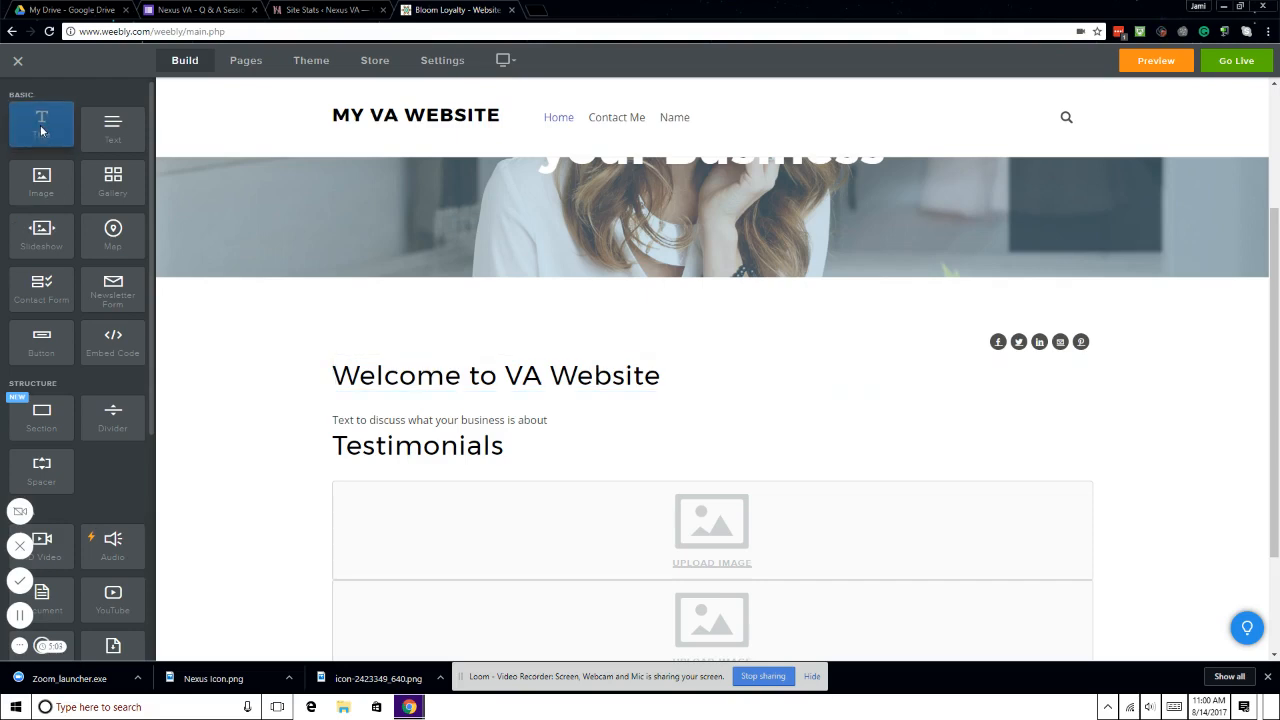
{"action": "left_click_drag", "start_coordinate": [41, 130], "coordinate": [465, 349]}
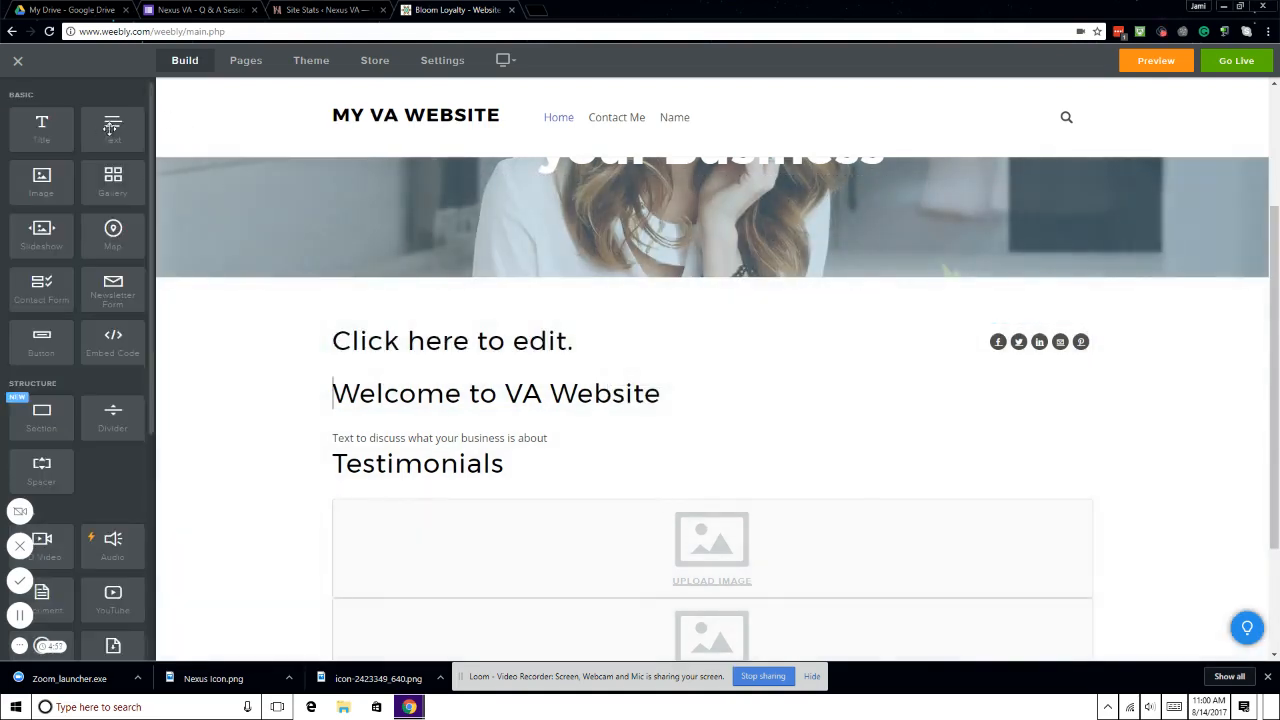
Add a text element in a column left of the new title and enter "add my content"
{"action": "left_click_drag", "start_coordinate": [117, 130], "coordinate": [365, 338]}
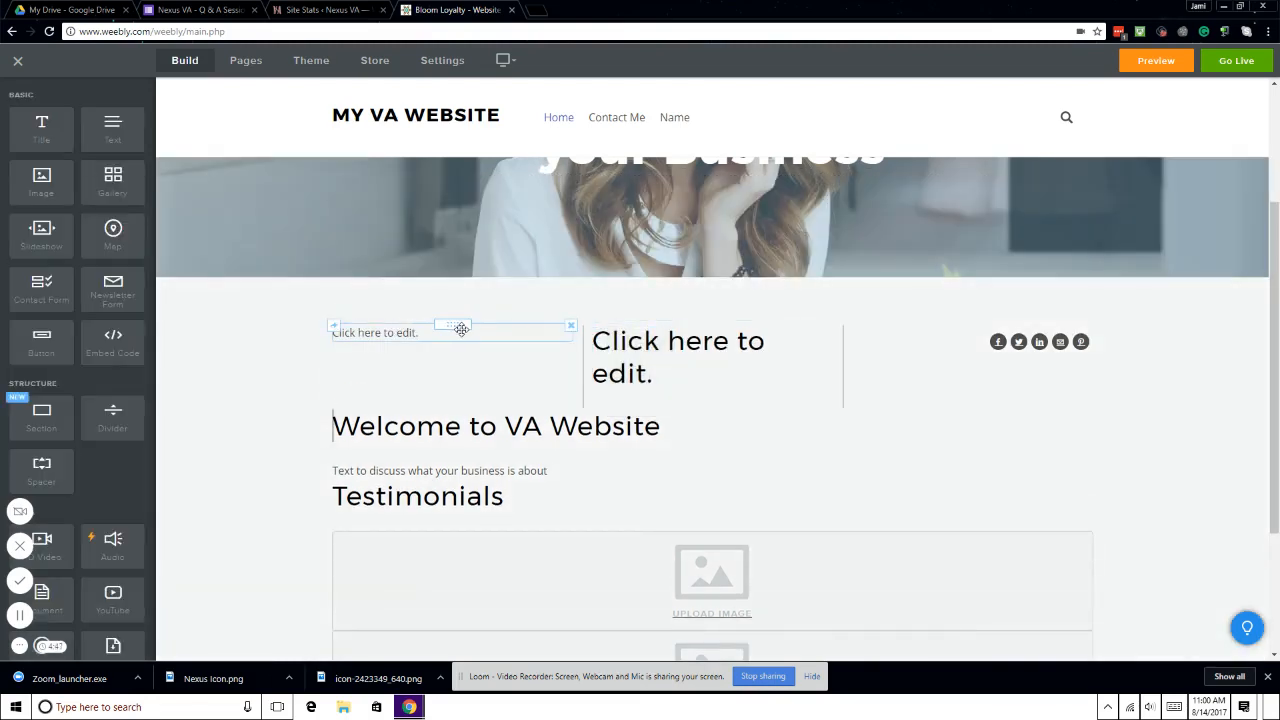
{"action": "left_click", "coordinate": [407, 327]}
{"action": "scroll", "coordinate": [407, 327], "scroll_direction": "down", "scroll_amount": 1}
{"action": "left_click", "coordinate": [390, 200]}
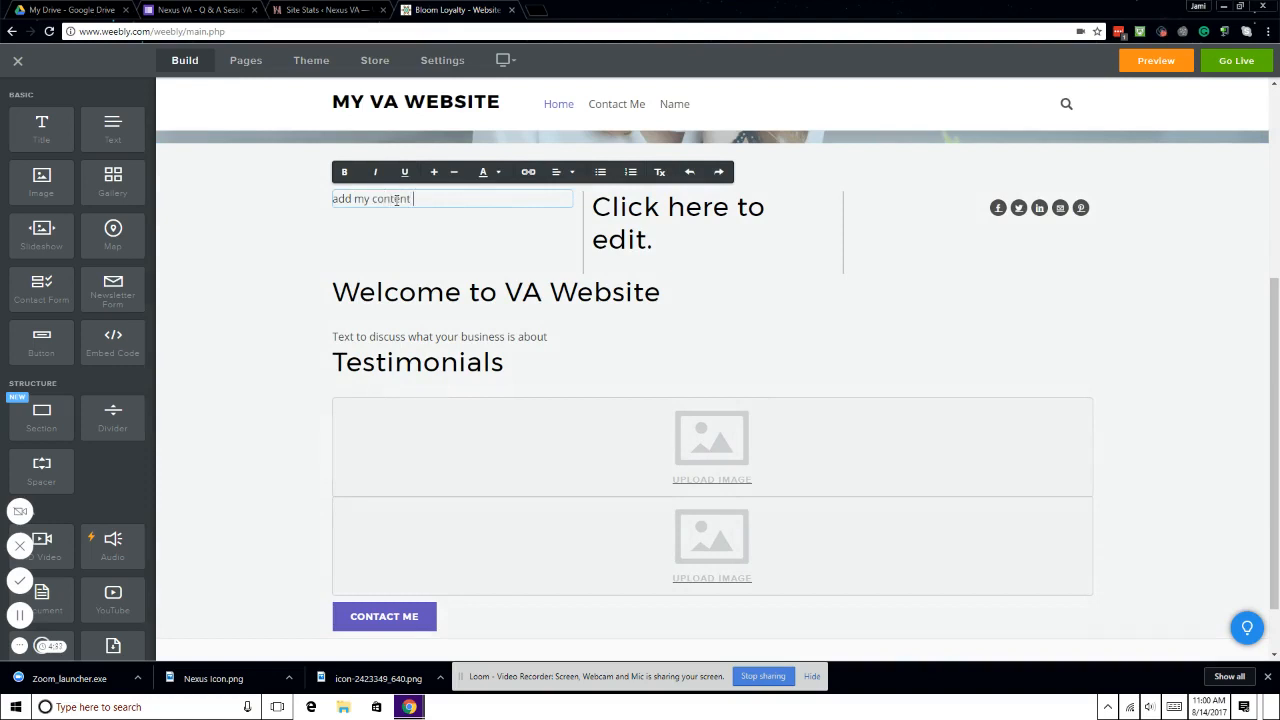
Resize the columns of the new row, making the text column wider and the social icons column narrower
{"action": "left_click", "coordinate": [590, 229]}
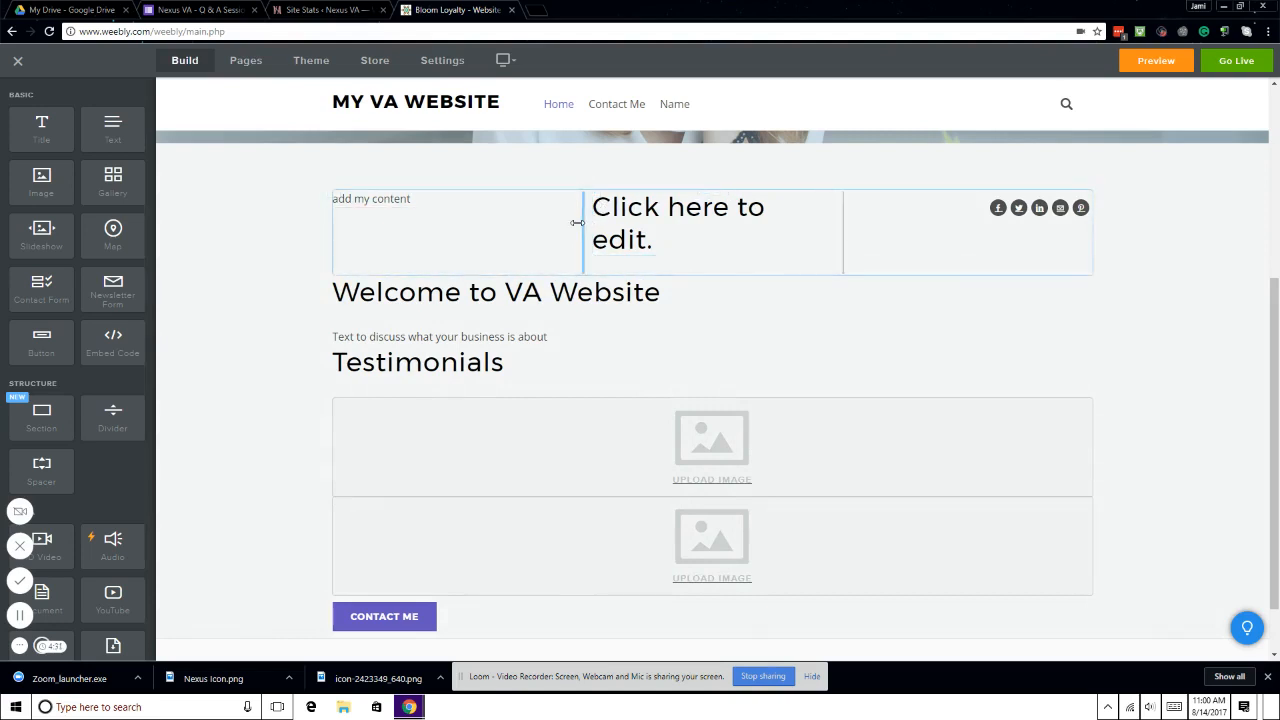
{"action": "left_click_drag", "start_coordinate": [581, 222], "coordinate": [478, 233]}
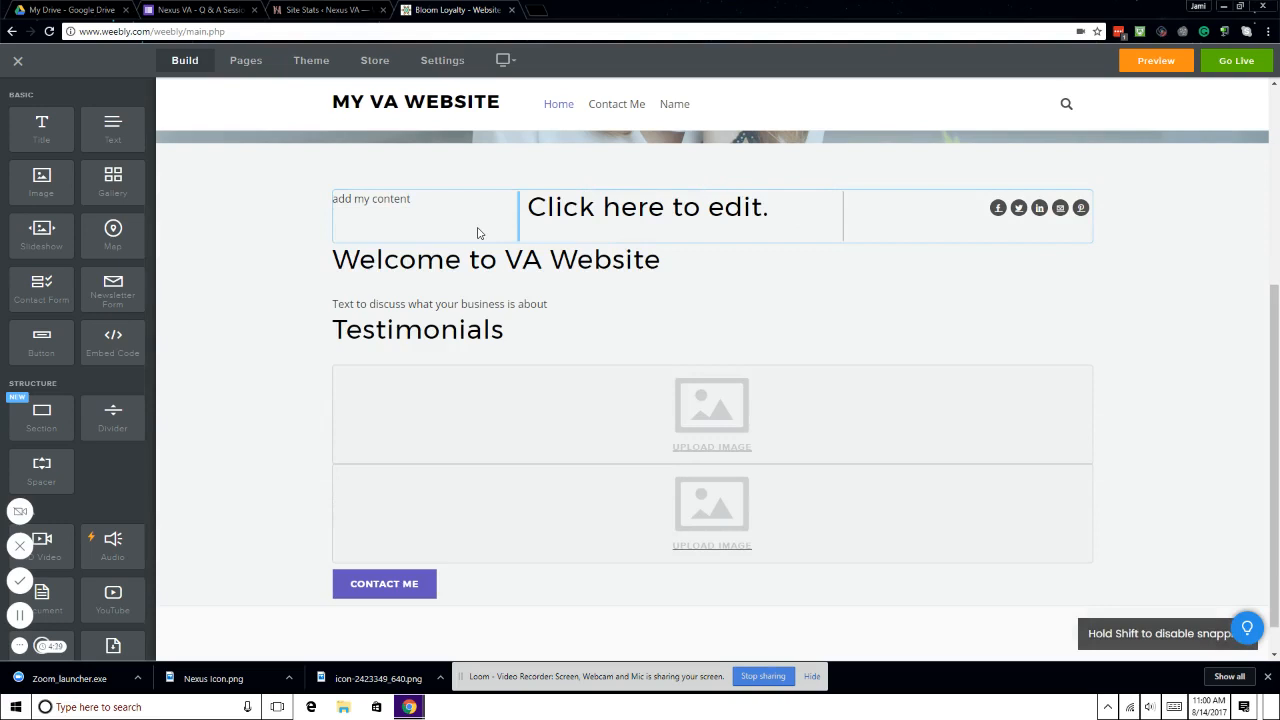
{"action": "left_click_drag", "start_coordinate": [843, 214], "coordinate": [934, 213]}
{"action": "left_click_drag", "start_coordinate": [518, 220], "coordinate": [615, 223]}
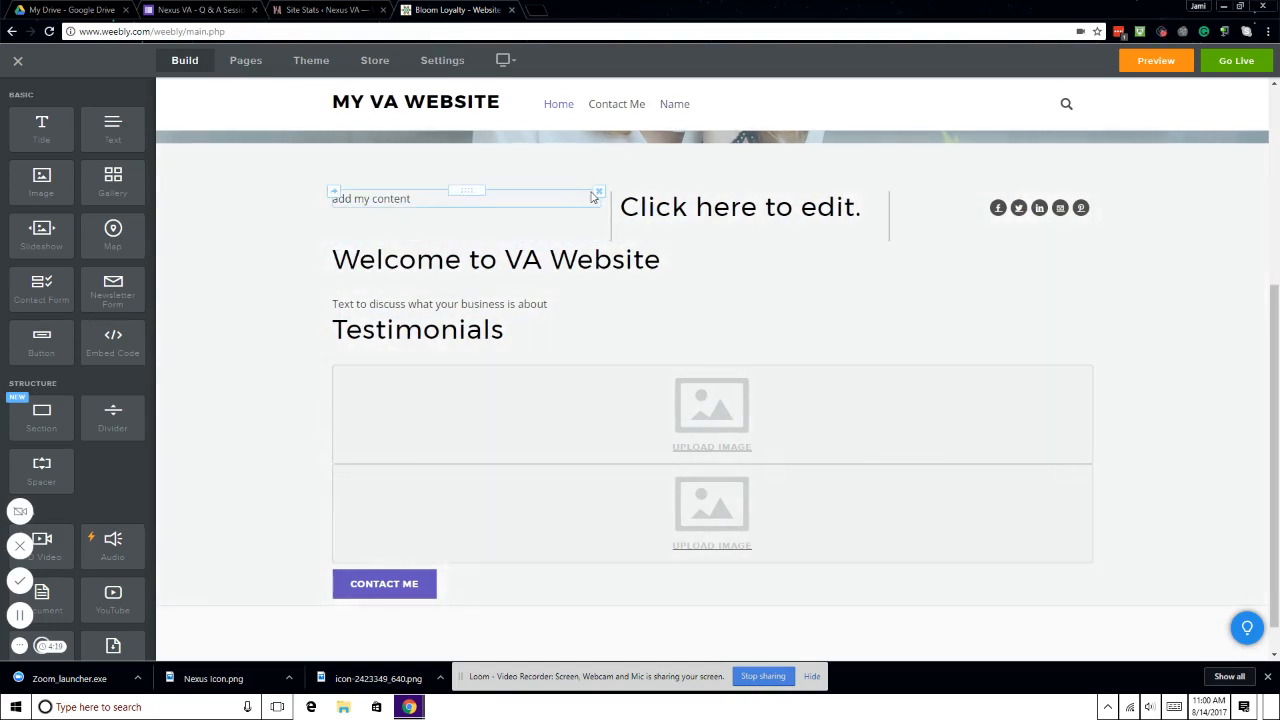
Add a spacer between the business description text and the Testimonials heading and increase its height
{"action": "scroll", "coordinate": [592, 197], "scroll_direction": "down", "scroll_amount": 1}
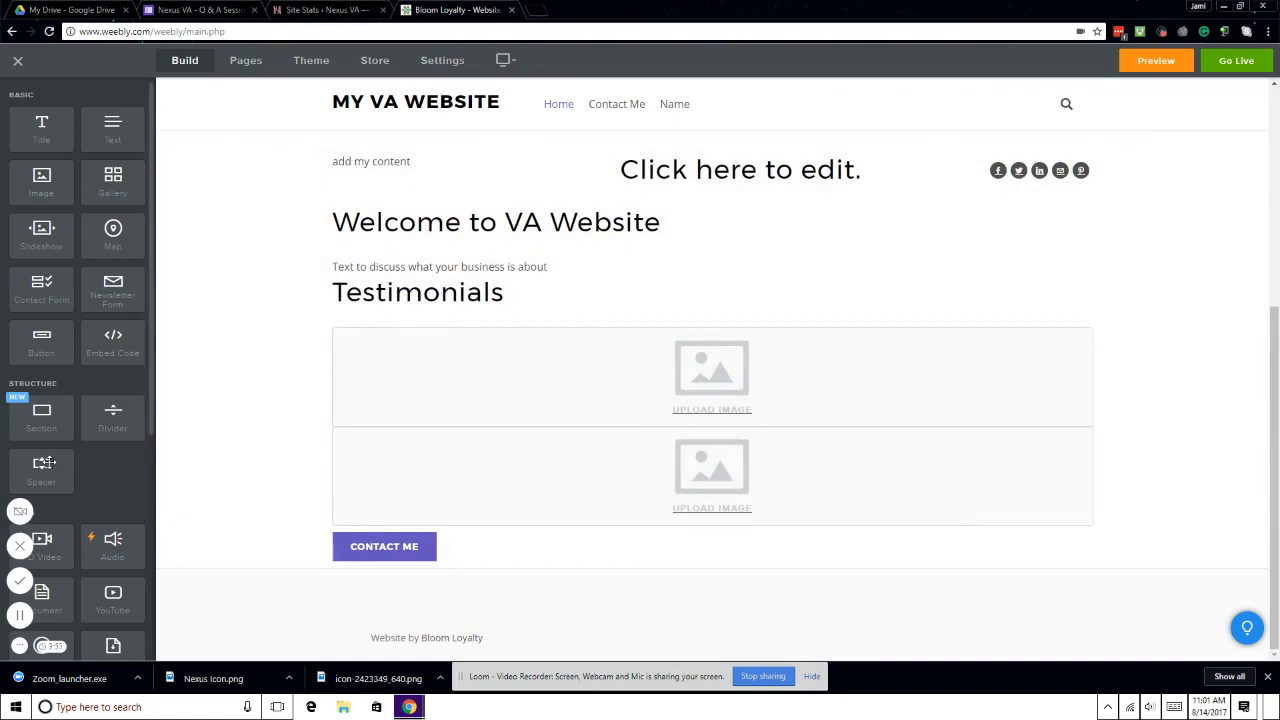
{"action": "left_click_drag", "start_coordinate": [62, 465], "coordinate": [630, 272]}
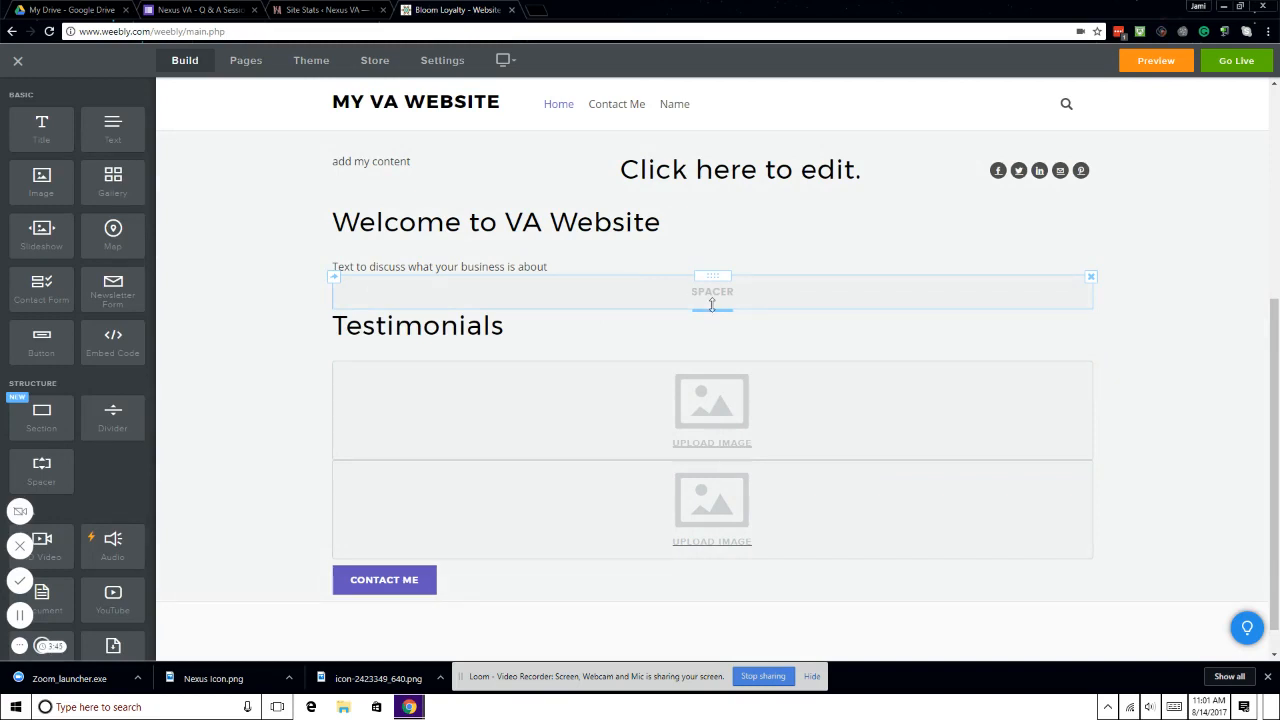
{"action": "left_click_drag", "start_coordinate": [711, 318], "coordinate": [710, 373]}
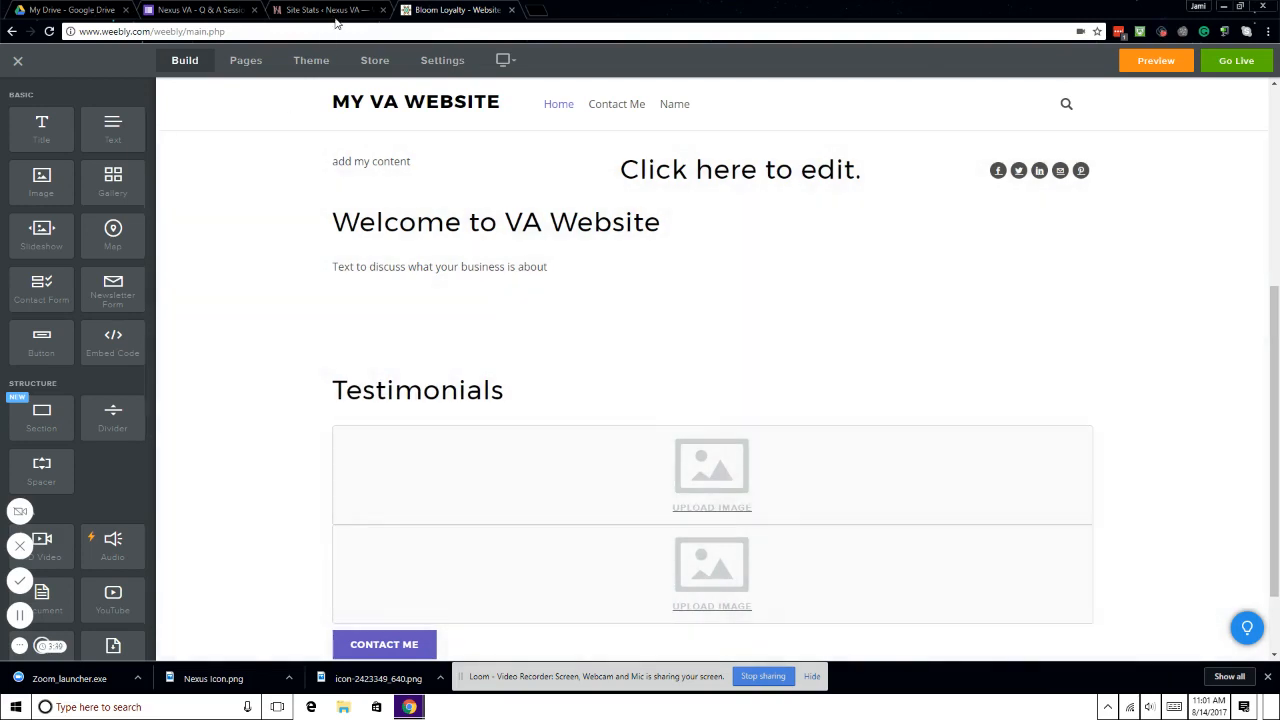
Add a standard page to the site and name it "Another new page"
{"action": "left_click", "coordinate": [255, 62]}
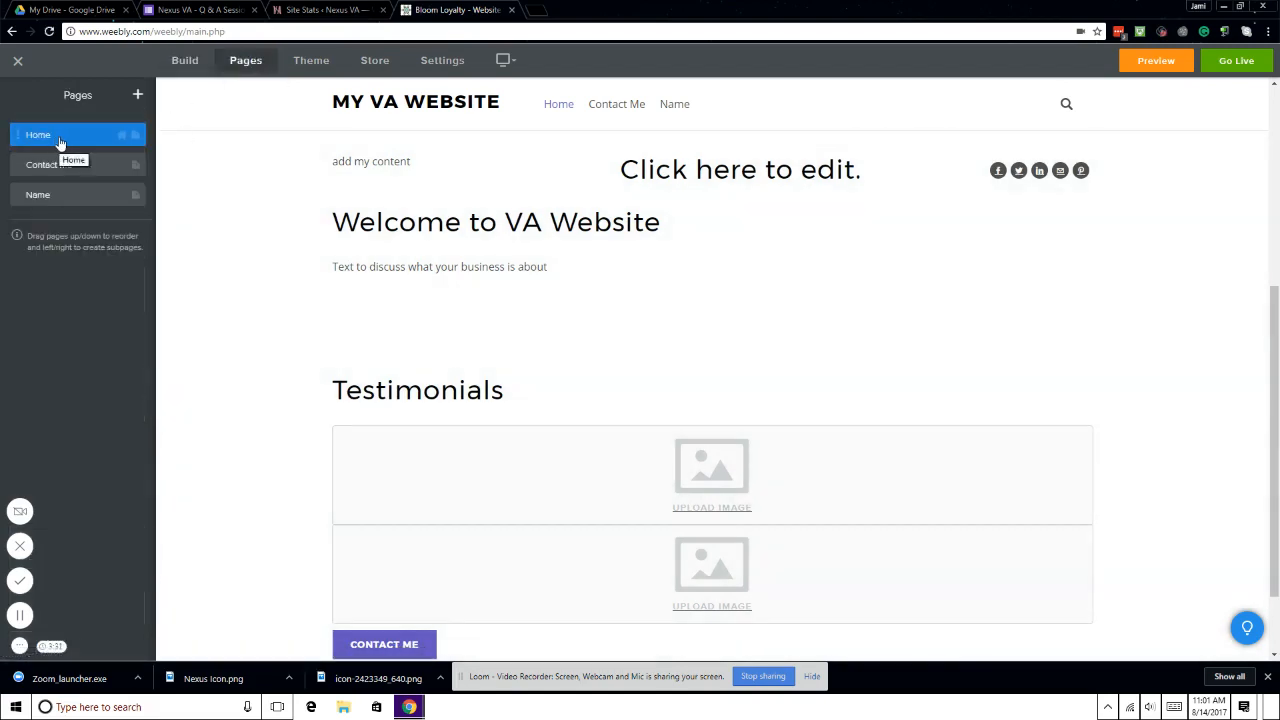
{"action": "left_click", "coordinate": [139, 93]}
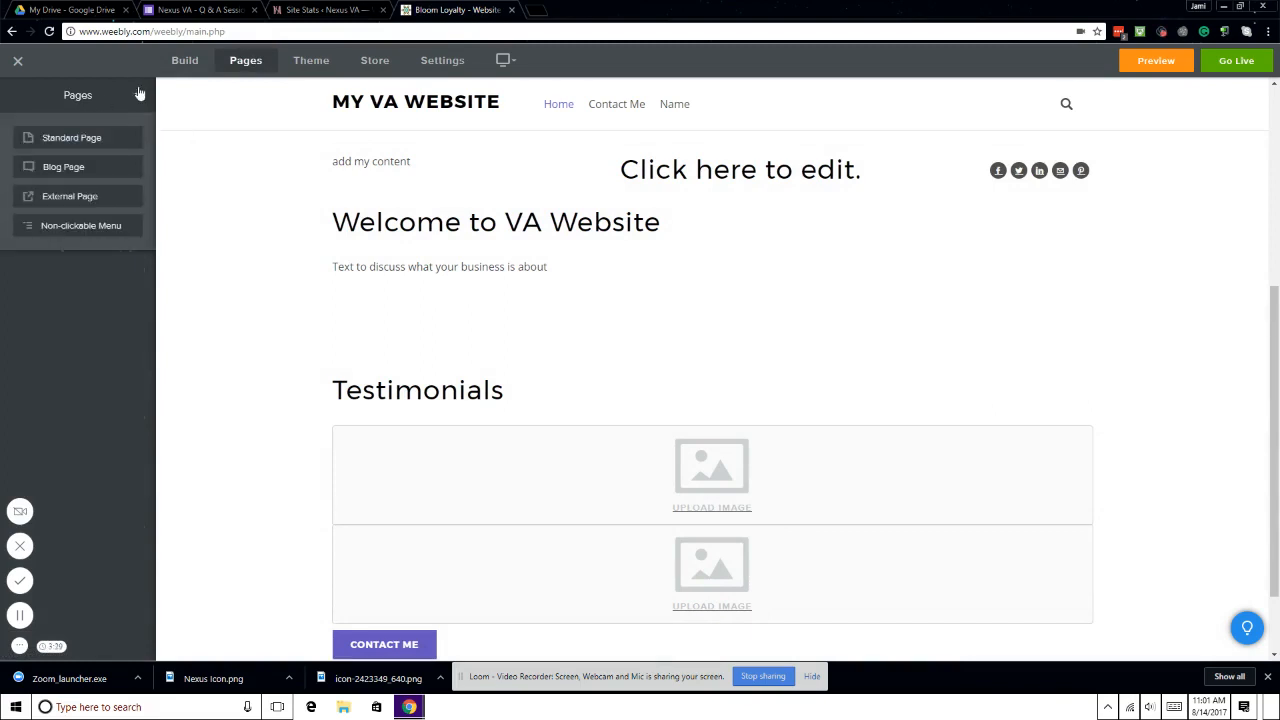
{"action": "left_click", "coordinate": [76, 136]}
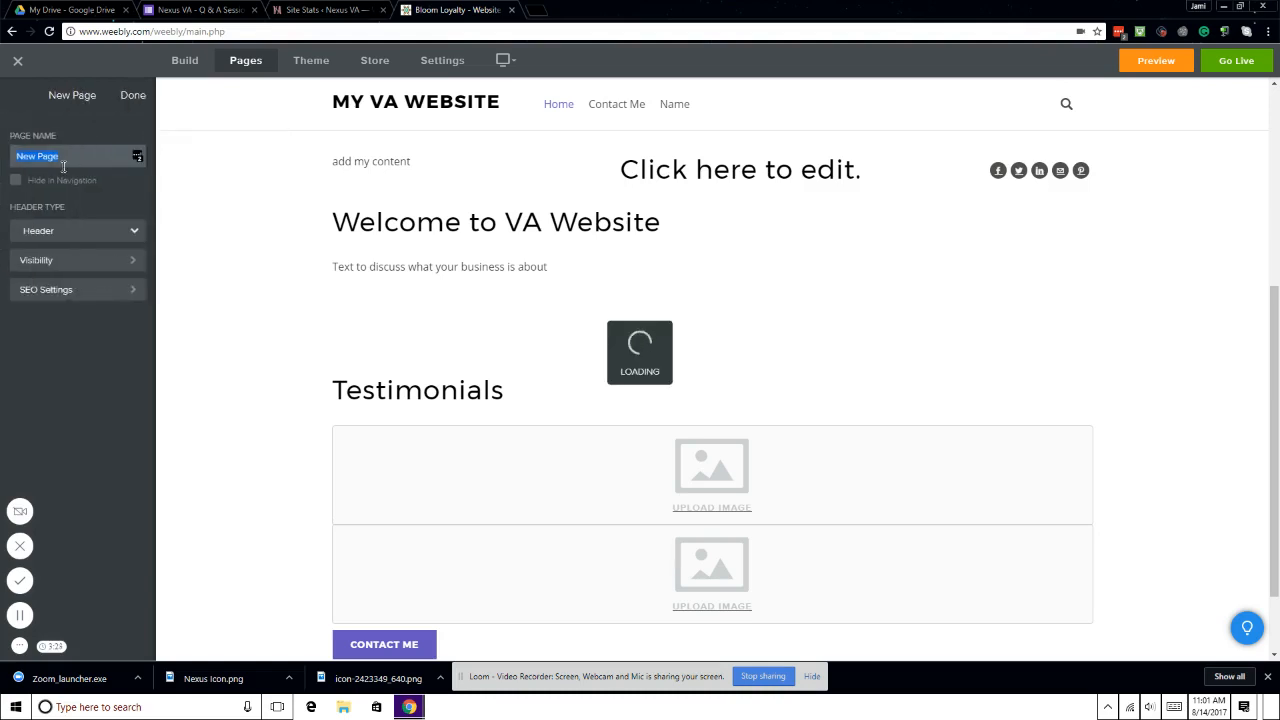
{"action": "type", "text": "N"}
{"action": "key", "text": "BackSpace"}
{"action": "type", "text": "another new page"}
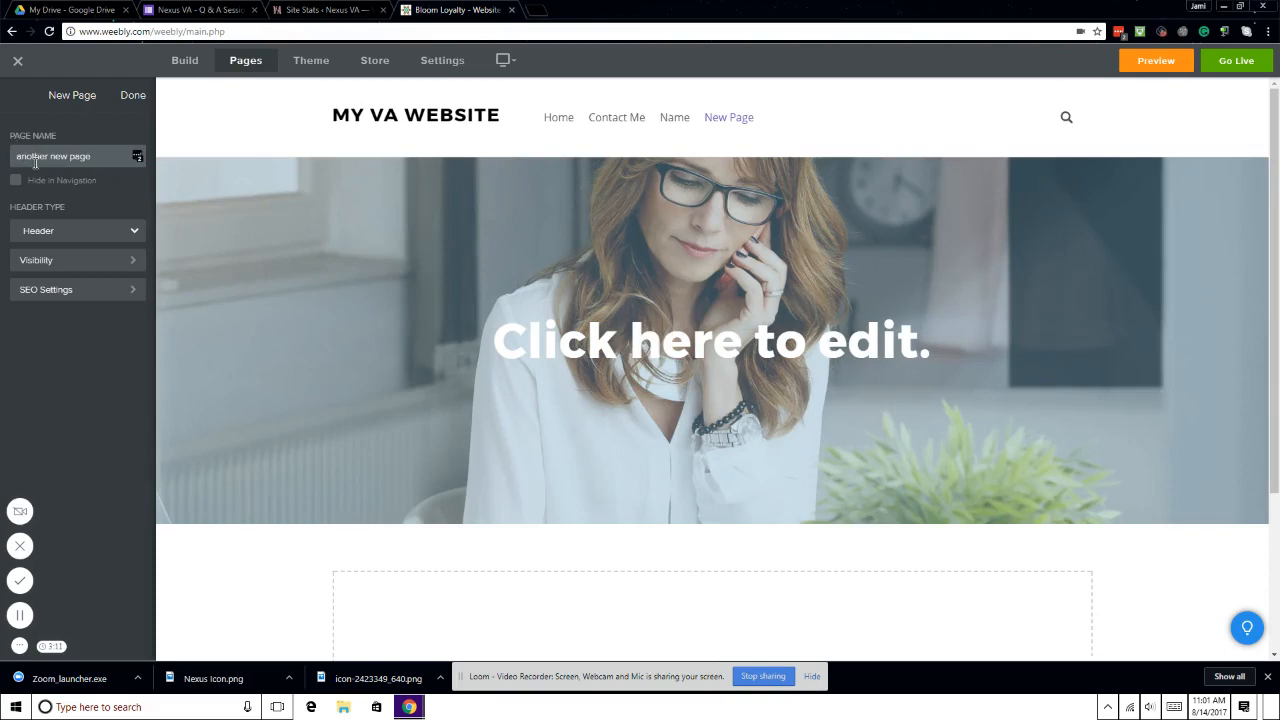
{"action": "key", "text": "BackSpace"}
{"action": "type", "text": "A"}
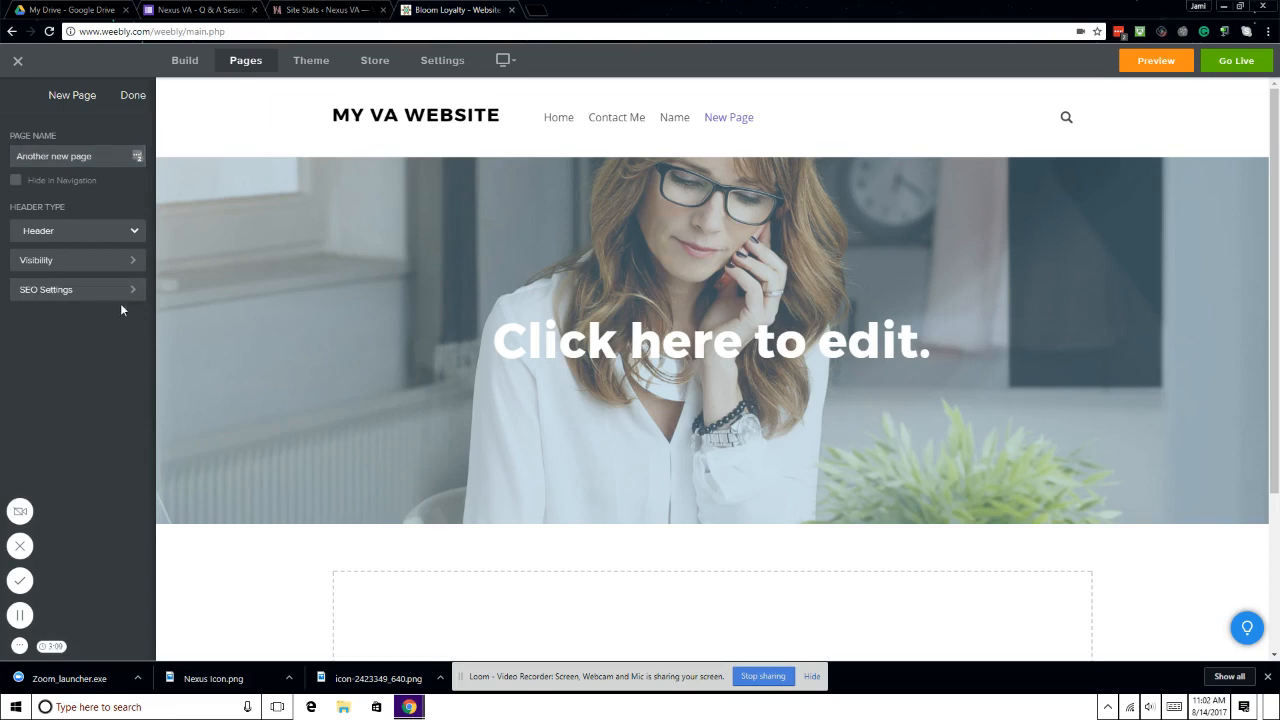
Keep Header as the new page's header type, review its visibility and SEO settings, and finish the page setup
{"action": "left_click", "coordinate": [133, 233]}
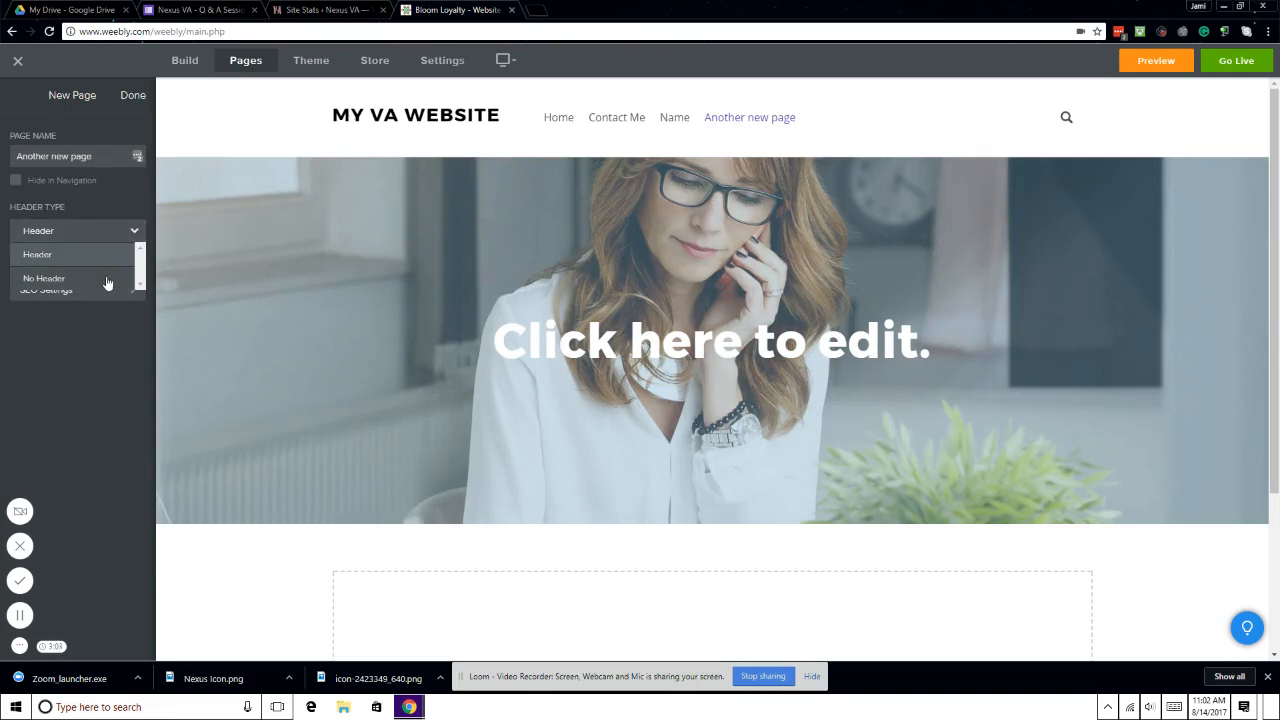
{"action": "left_click", "coordinate": [109, 252]}
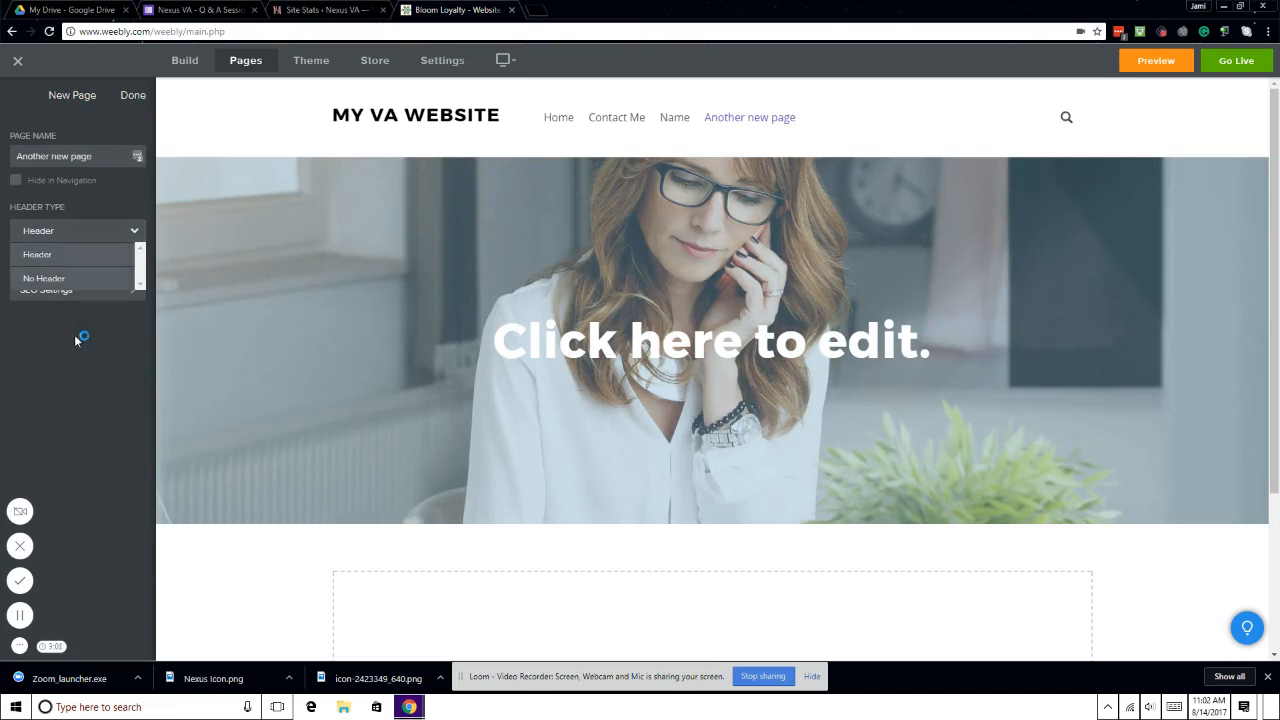
{"action": "left_click", "coordinate": [122, 262]}
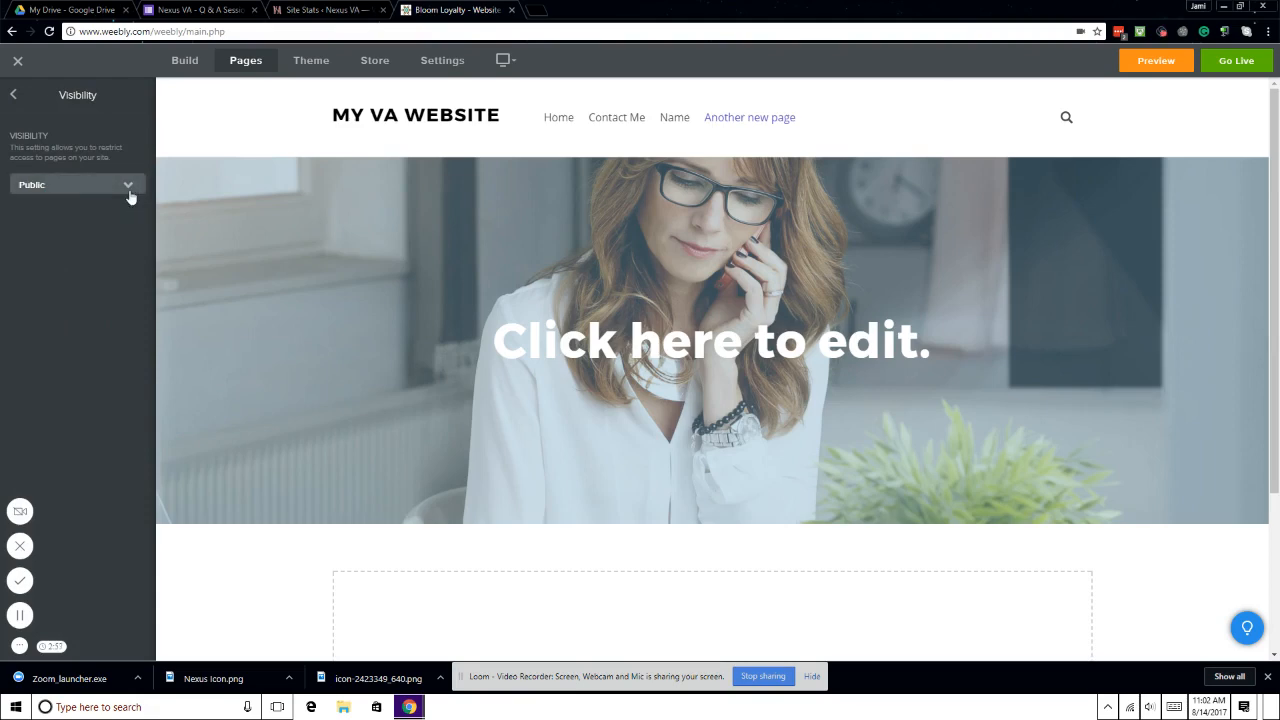
{"action": "left_click", "coordinate": [14, 95]}
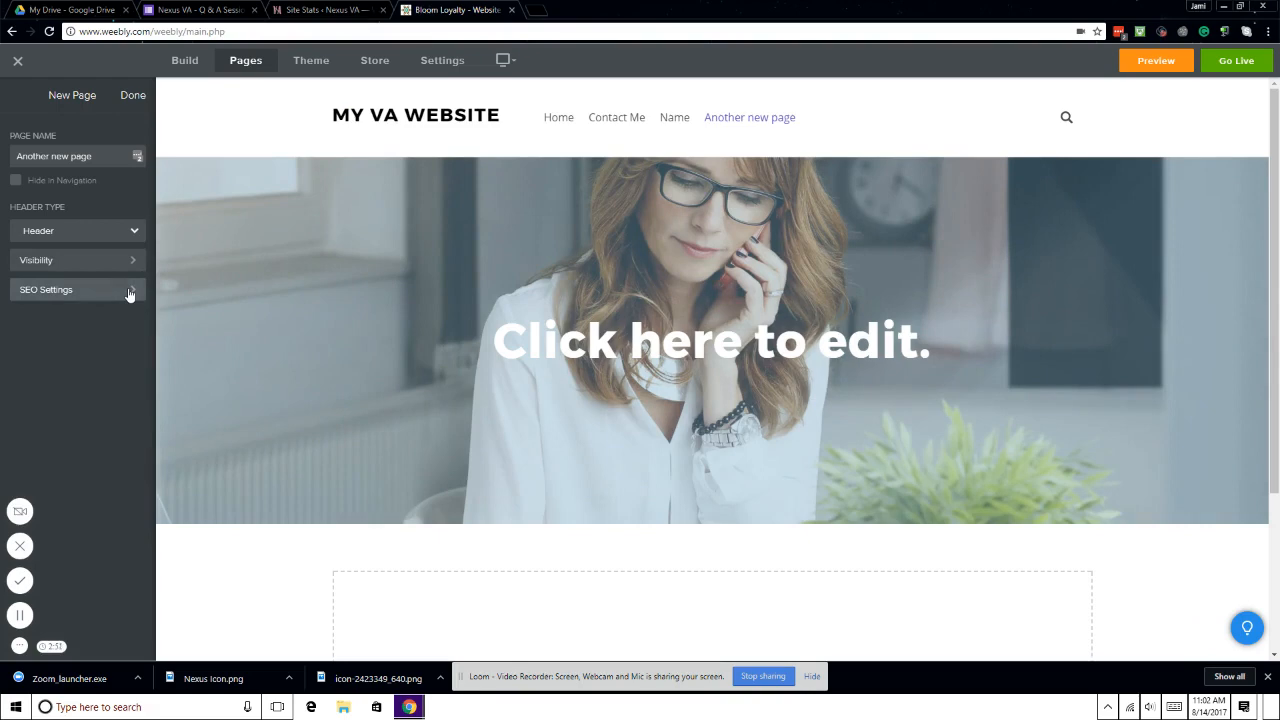
{"action": "left_click", "coordinate": [129, 290]}
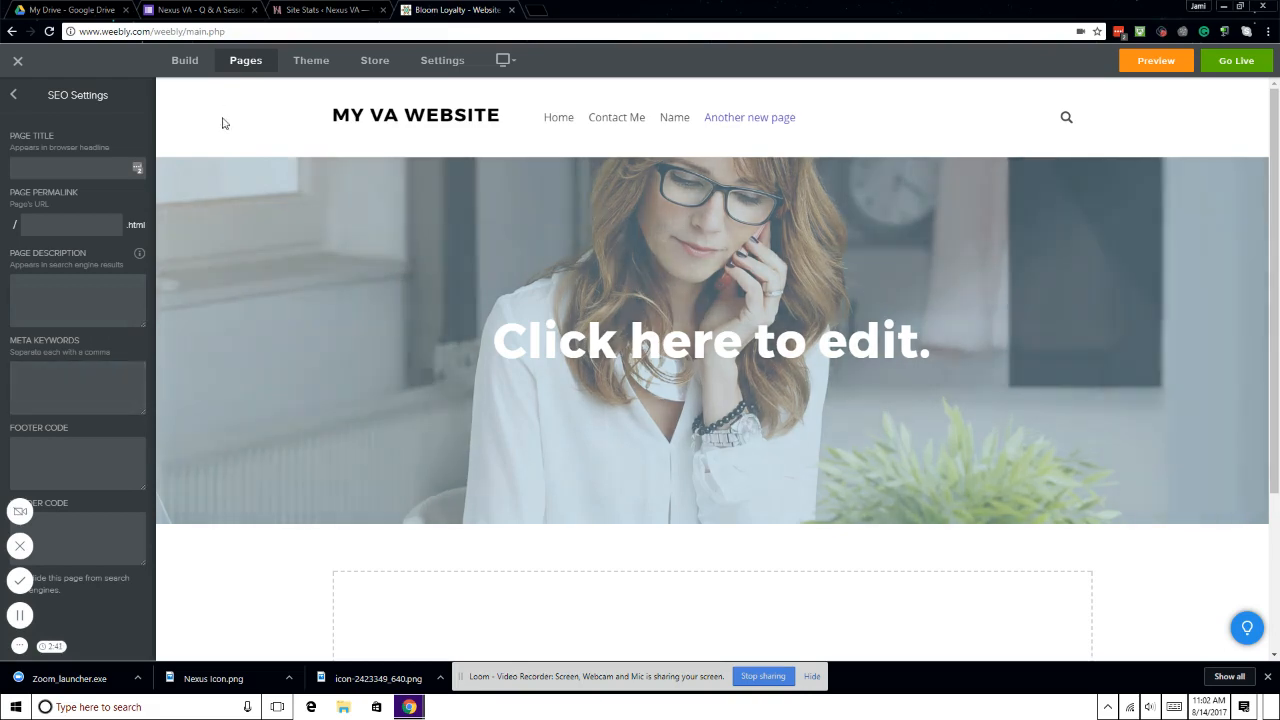
{"action": "left_click", "coordinate": [22, 100]}
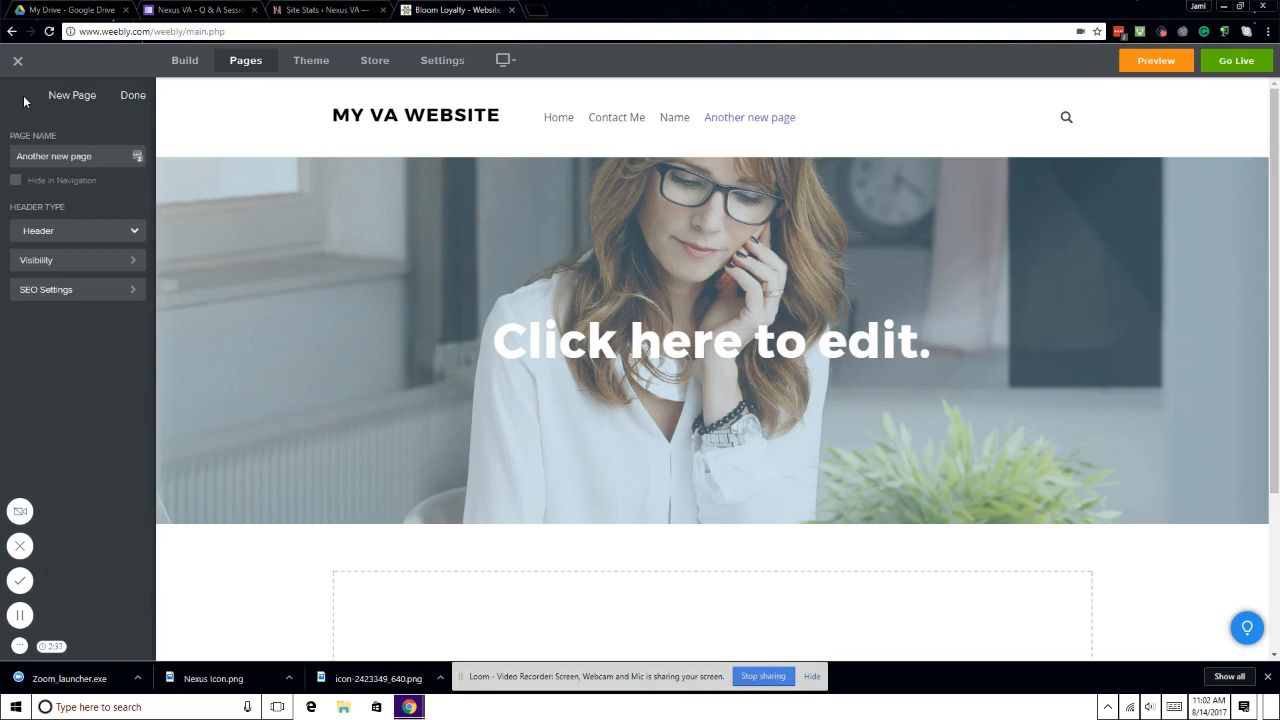
{"action": "left_click", "coordinate": [134, 97]}
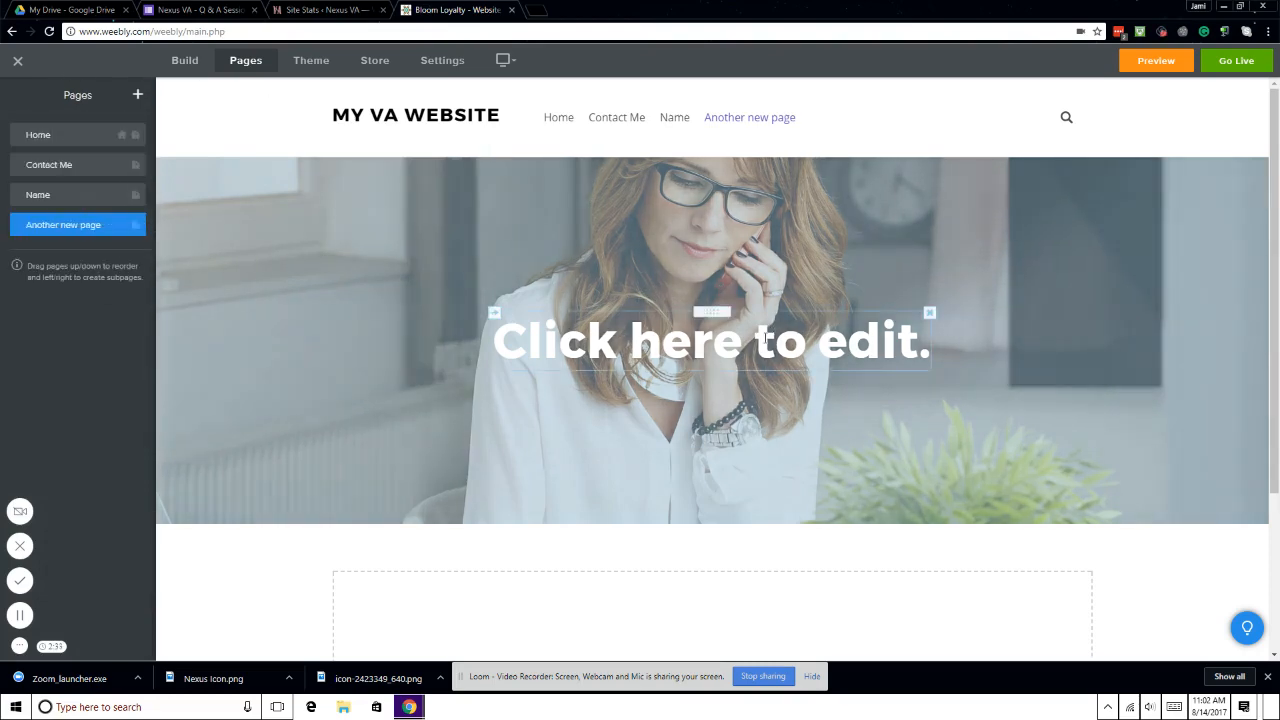
Replace the placeholder heading in the new page's header image with "Another New Page" and return to the build elements
{"action": "left_click", "coordinate": [757, 346]}
{"action": "type", "text": "An"}
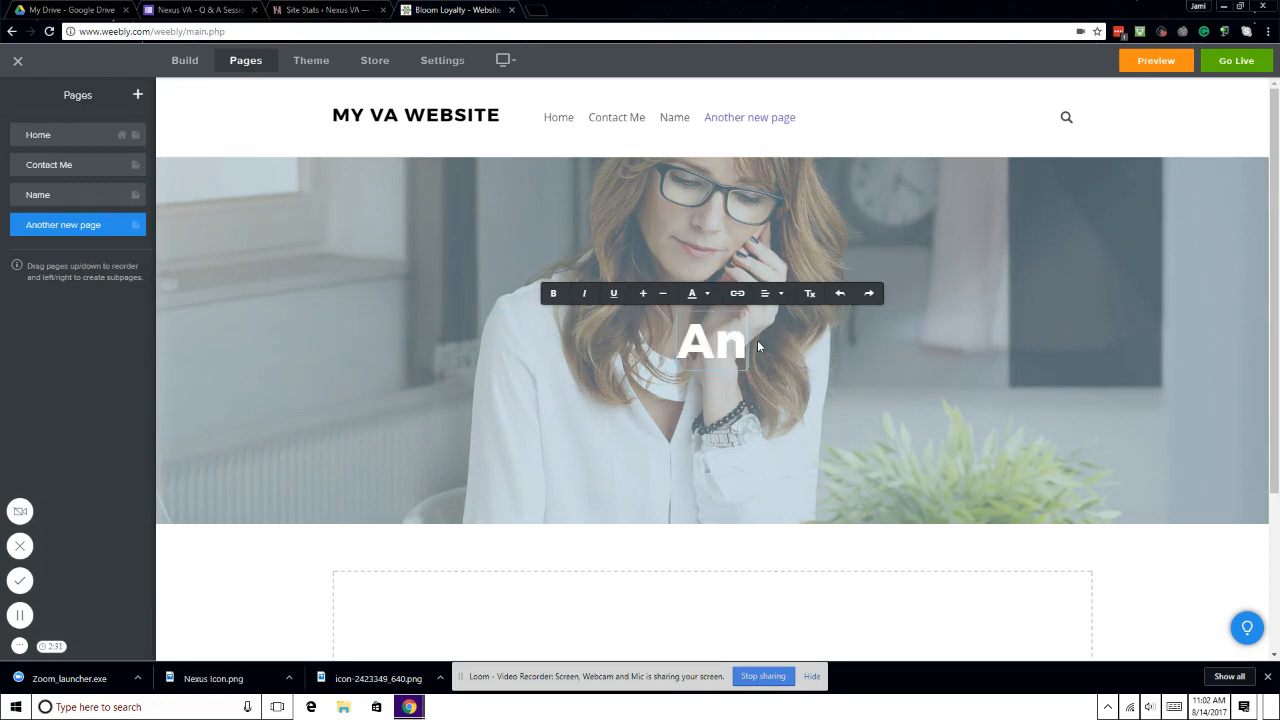
{"action": "type", "text": "other New Page"}
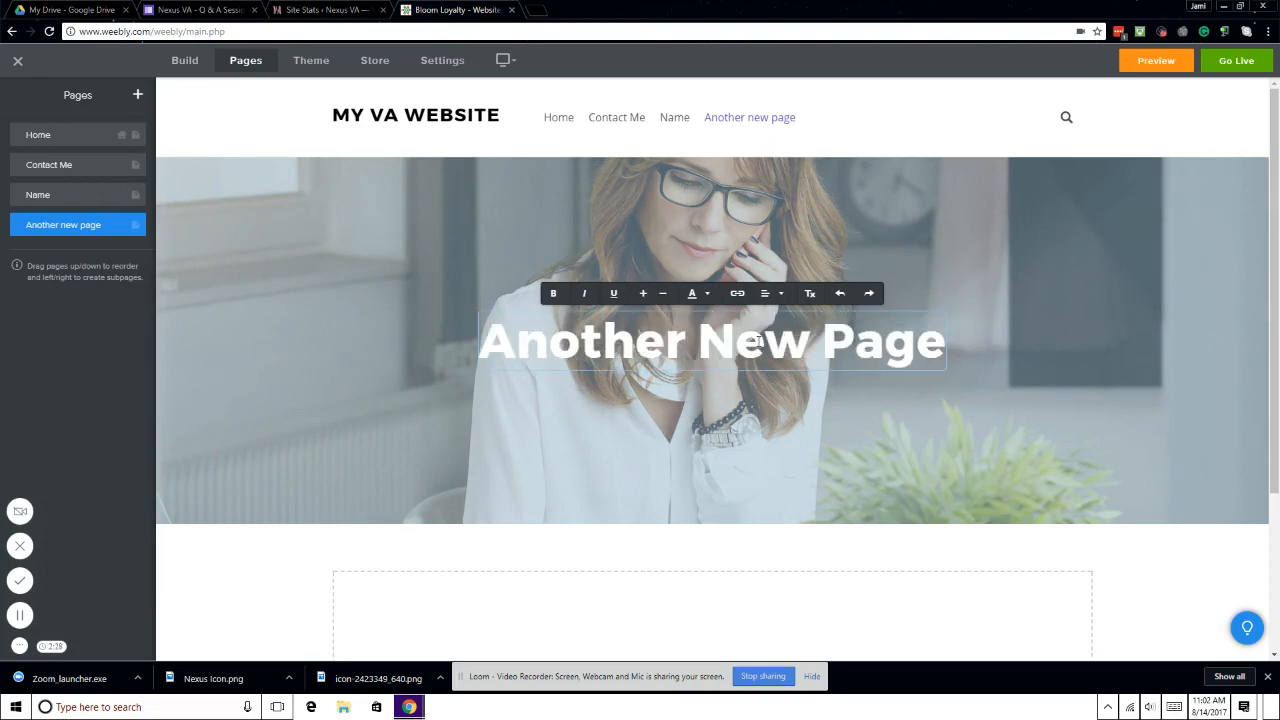
{"action": "left_click", "coordinate": [751, 458]}
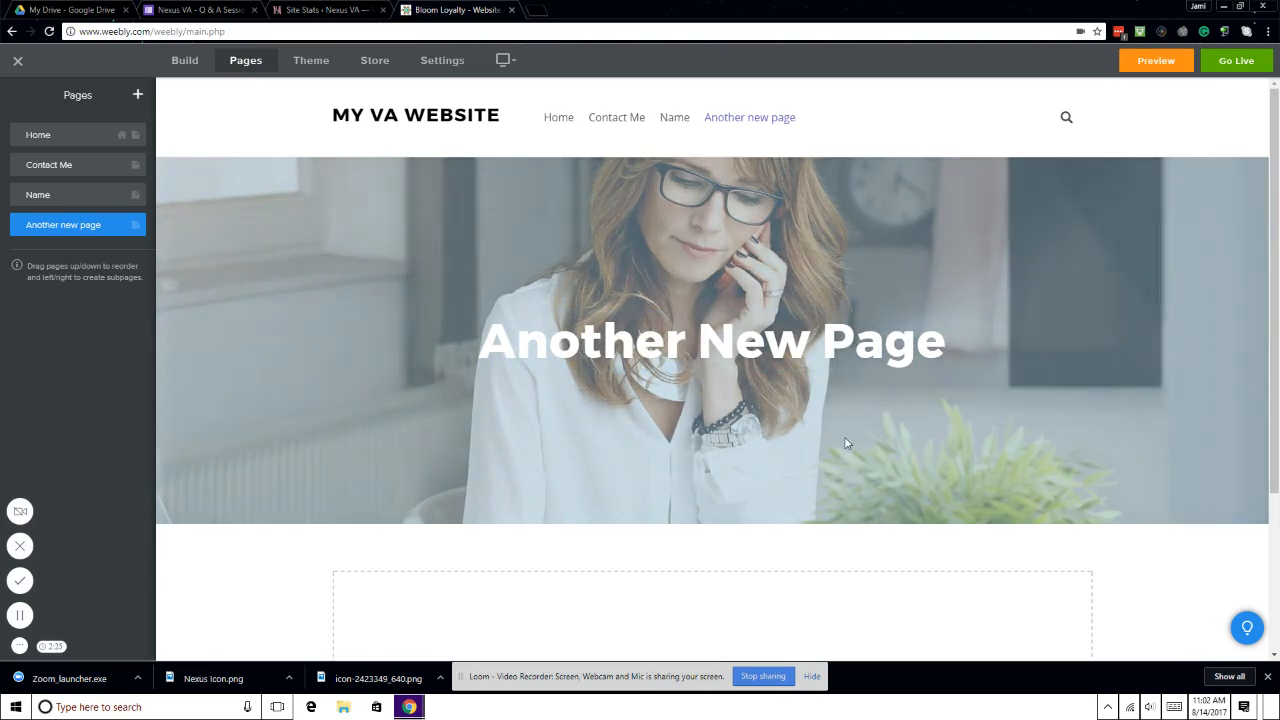
{"action": "scroll", "coordinate": [846, 443], "scroll_direction": "down", "scroll_amount": 1}
{"action": "left_click", "coordinate": [184, 60]}
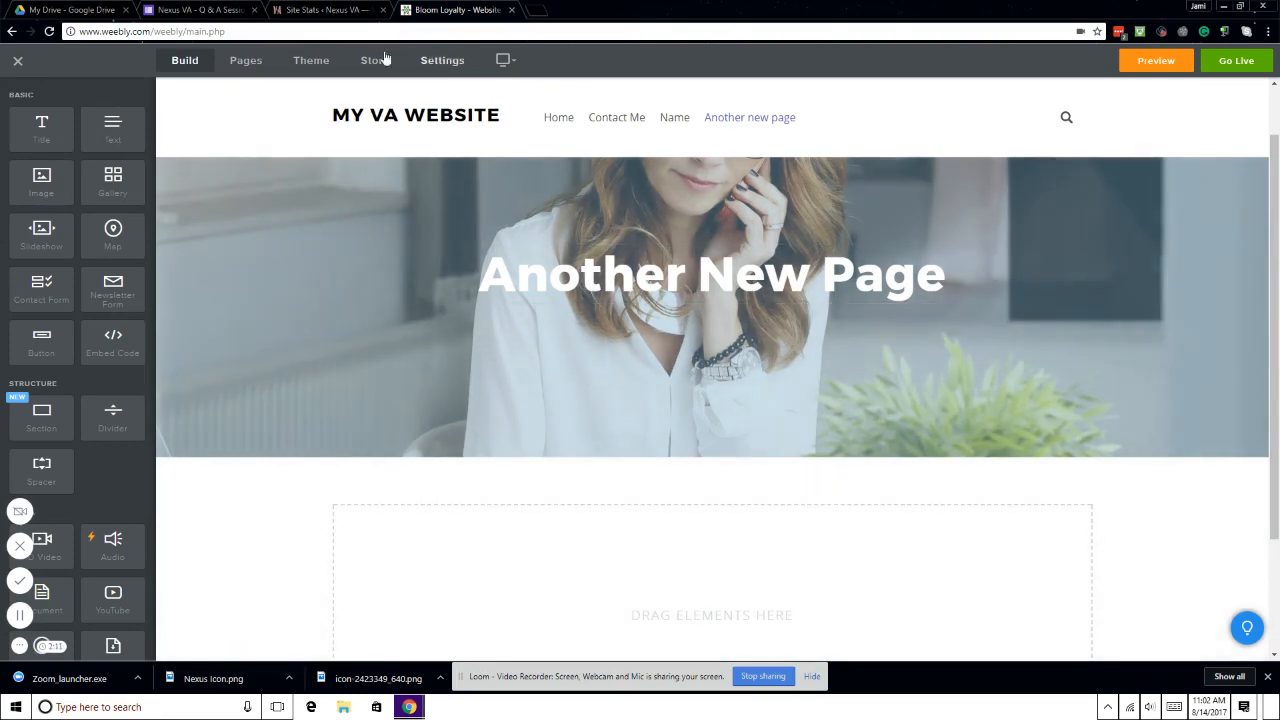
Browse the Business and Featured themes in the theme gallery, then close it without choosing a theme
{"action": "left_click", "coordinate": [320, 67]}
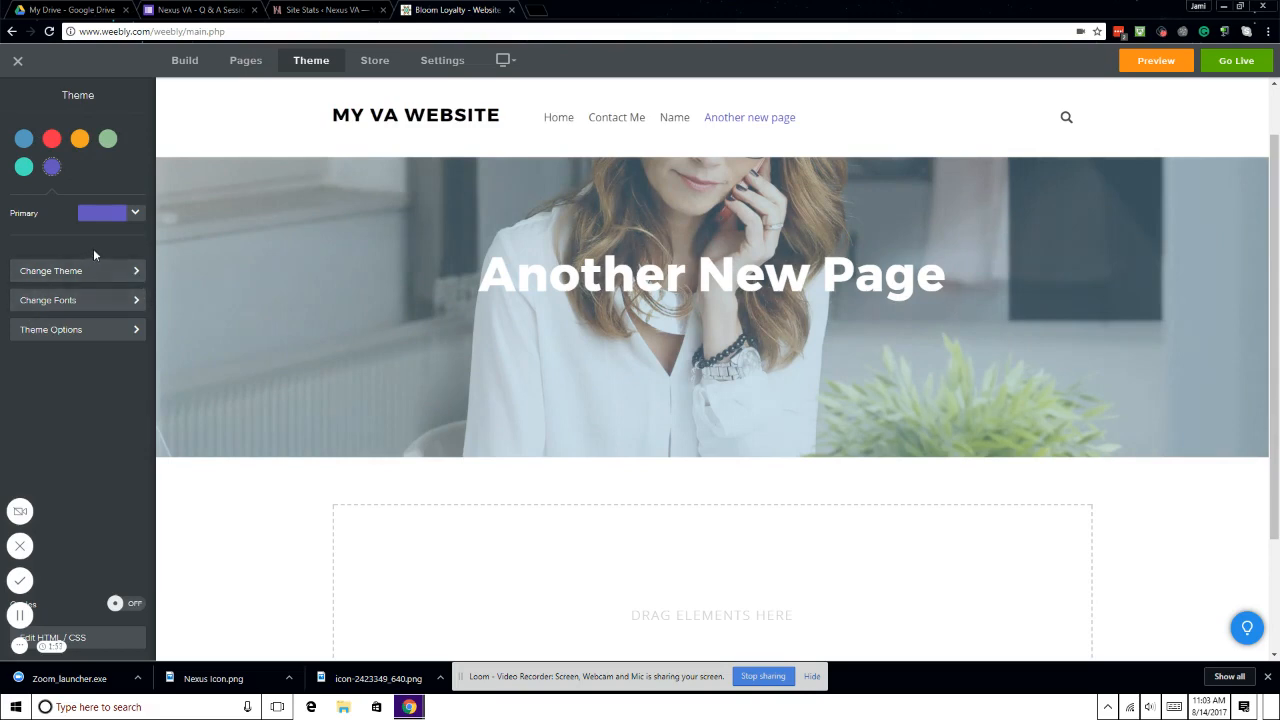
{"action": "left_click", "coordinate": [134, 271]}
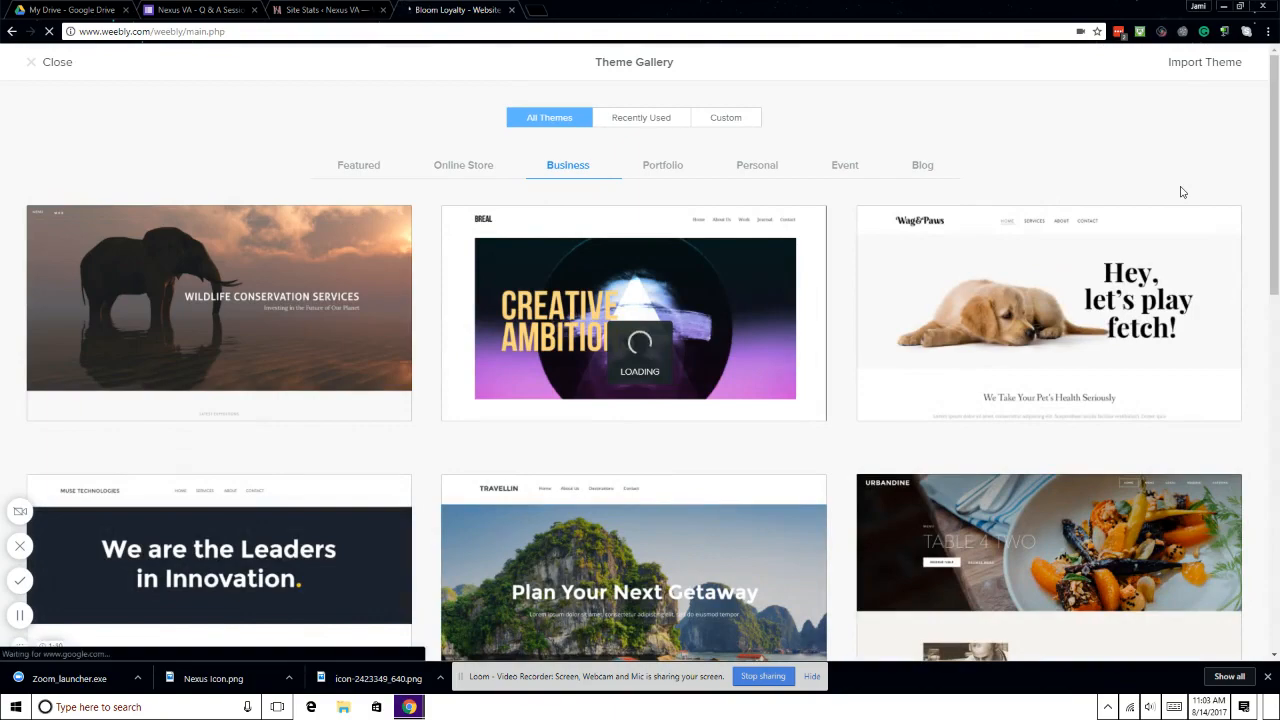
{"action": "scroll", "coordinate": [1183, 192], "scroll_direction": "down", "scroll_amount": 1}
{"action": "scroll", "coordinate": [1183, 192], "scroll_direction": "down", "scroll_amount": 5}
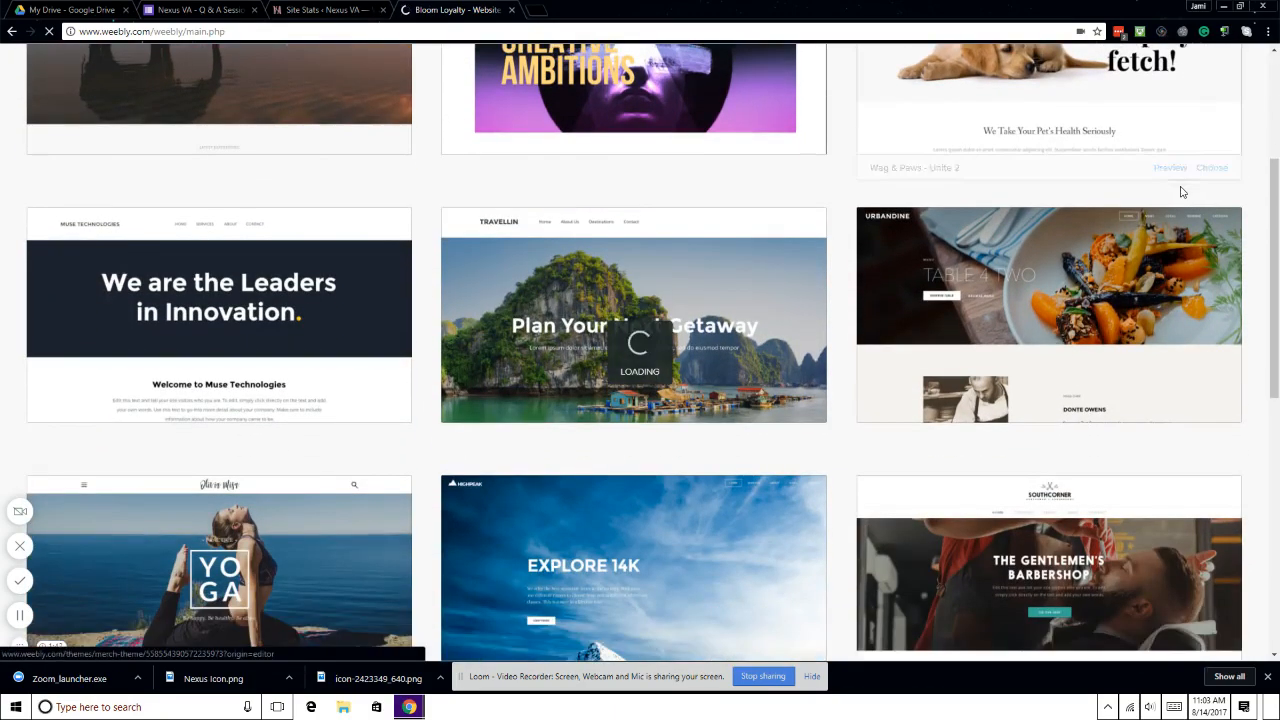
{"action": "scroll", "coordinate": [1183, 192], "scroll_direction": "down", "scroll_amount": 3}
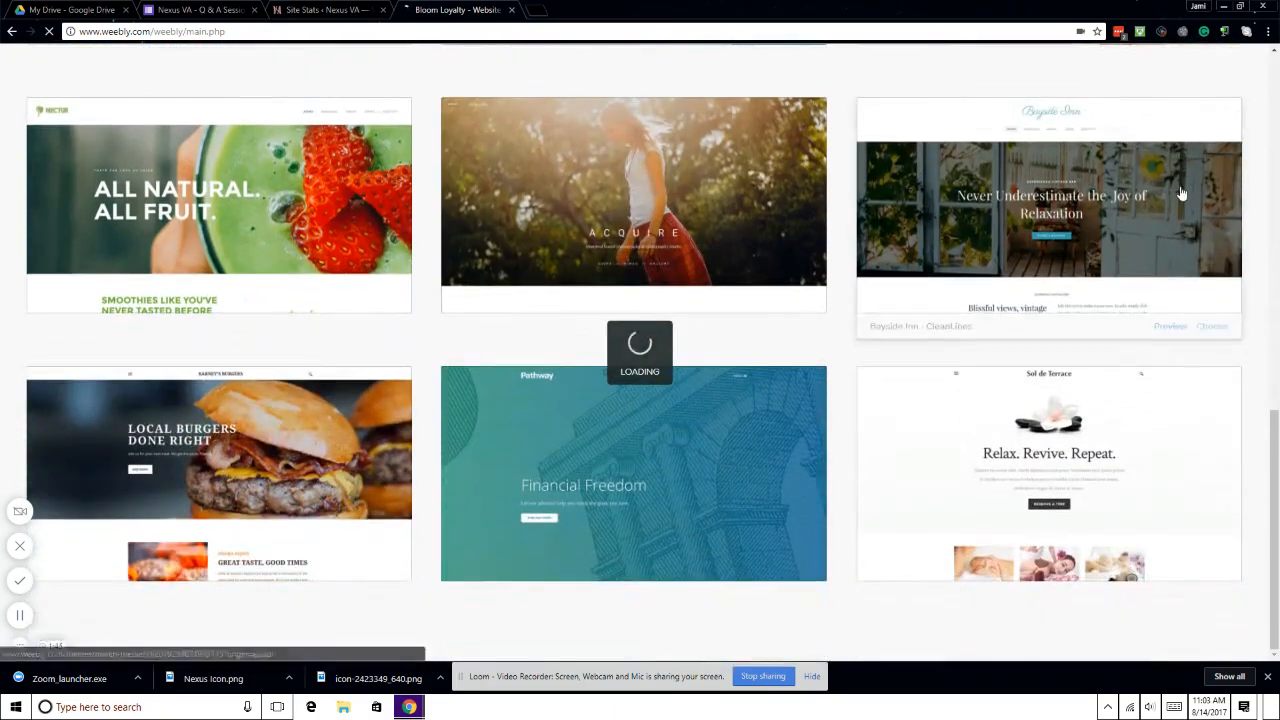
{"action": "scroll", "coordinate": [1181, 192], "scroll_direction": "up", "scroll_amount": 9}
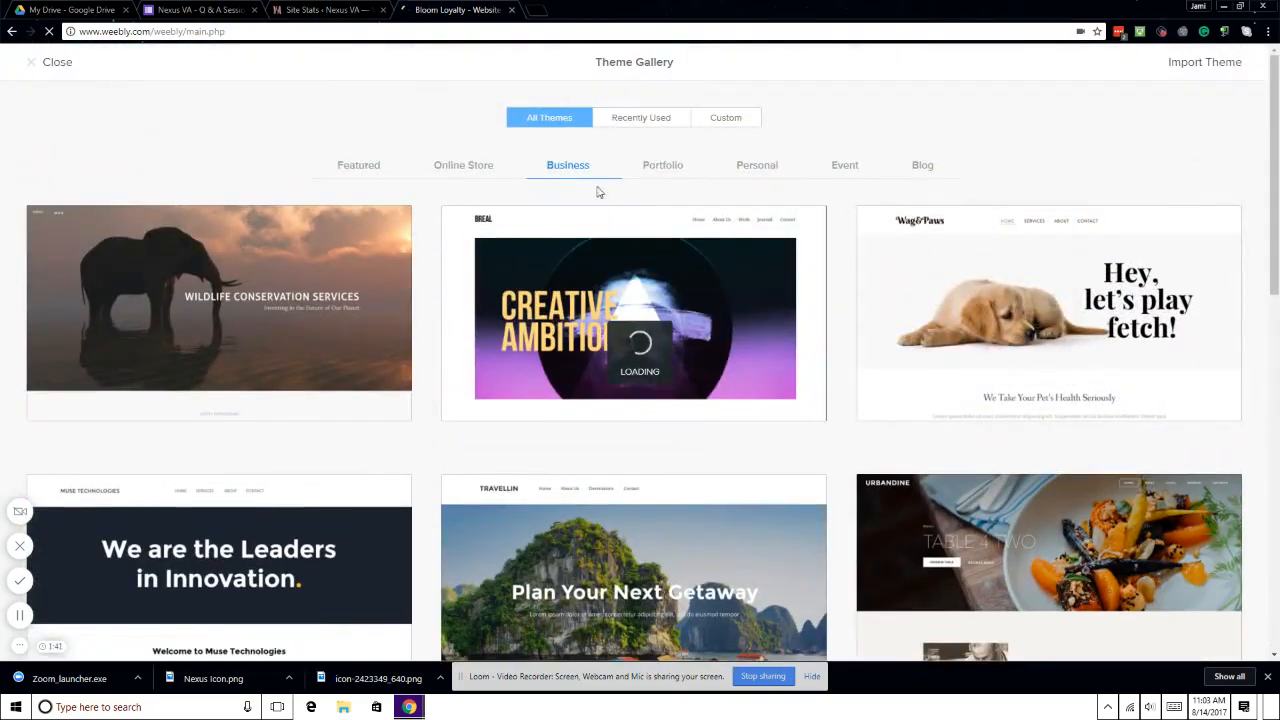
{"action": "left_click", "coordinate": [370, 168]}
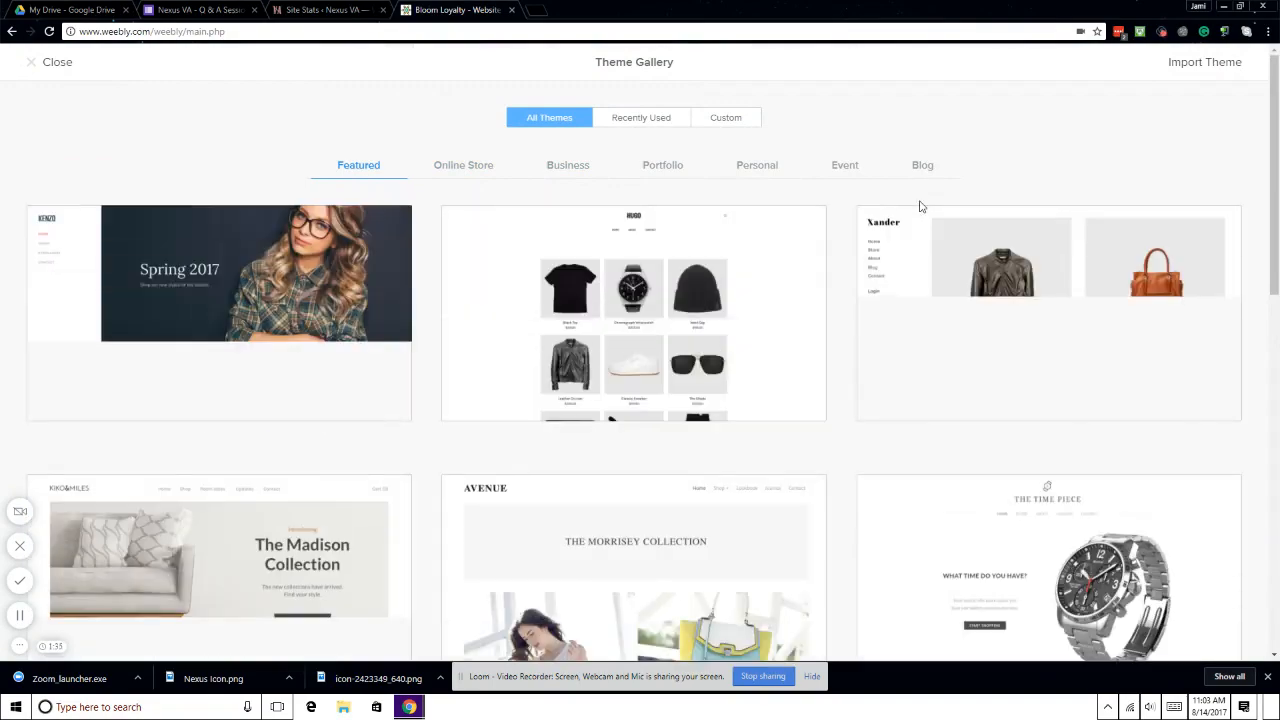
{"action": "scroll", "coordinate": [921, 207], "scroll_direction": "down", "scroll_amount": 3}
{"action": "scroll", "coordinate": [921, 207], "scroll_direction": "down", "scroll_amount": 6}
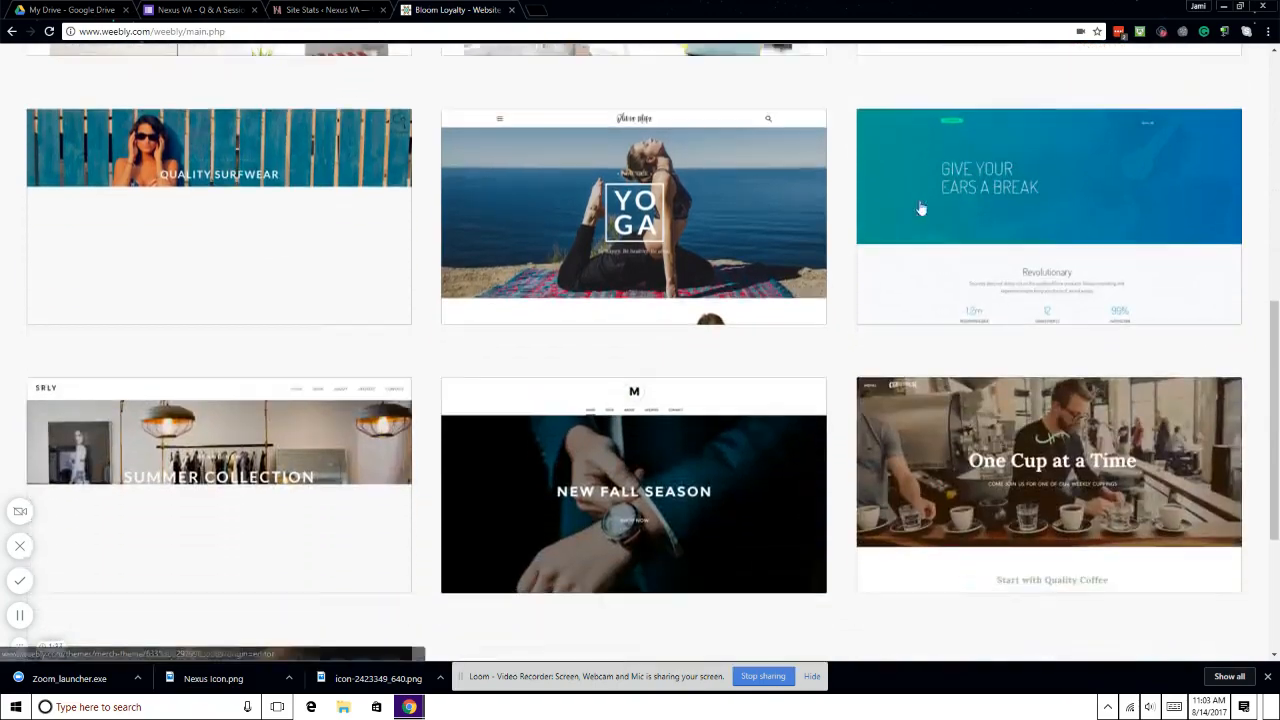
{"action": "scroll", "coordinate": [921, 207], "scroll_direction": "up", "scroll_amount": 10}
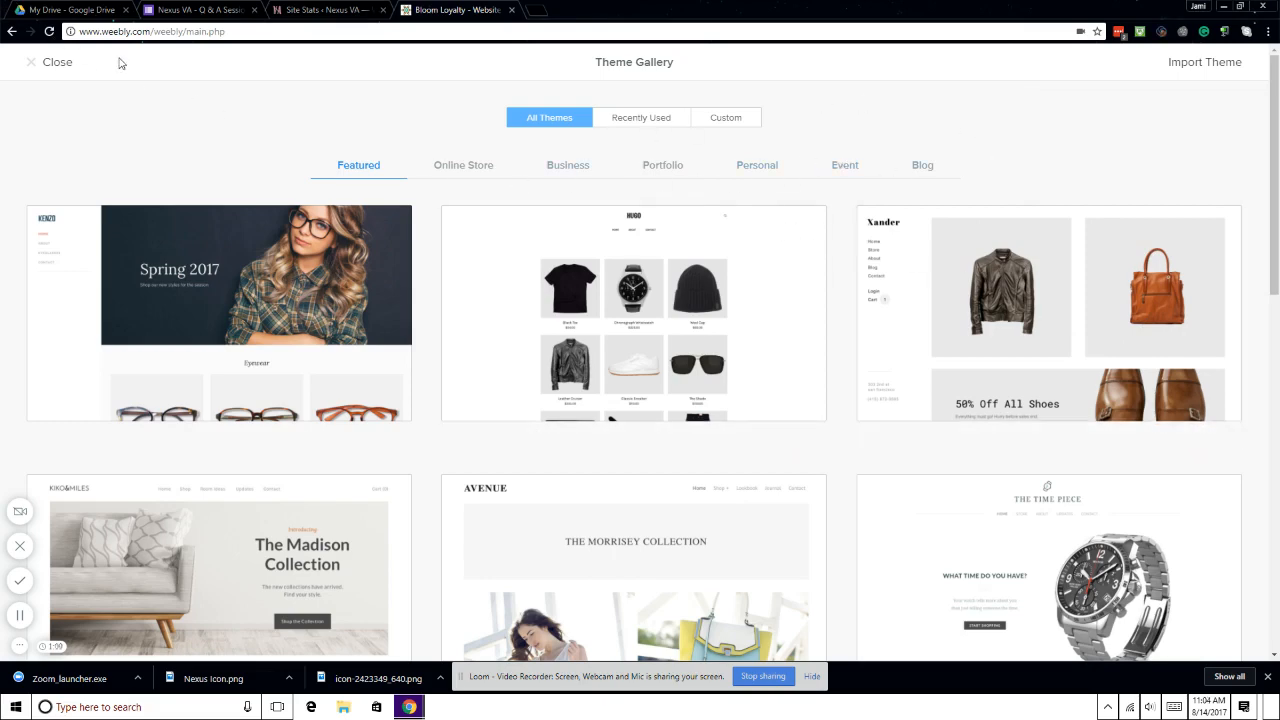
{"action": "left_click", "coordinate": [41, 66]}
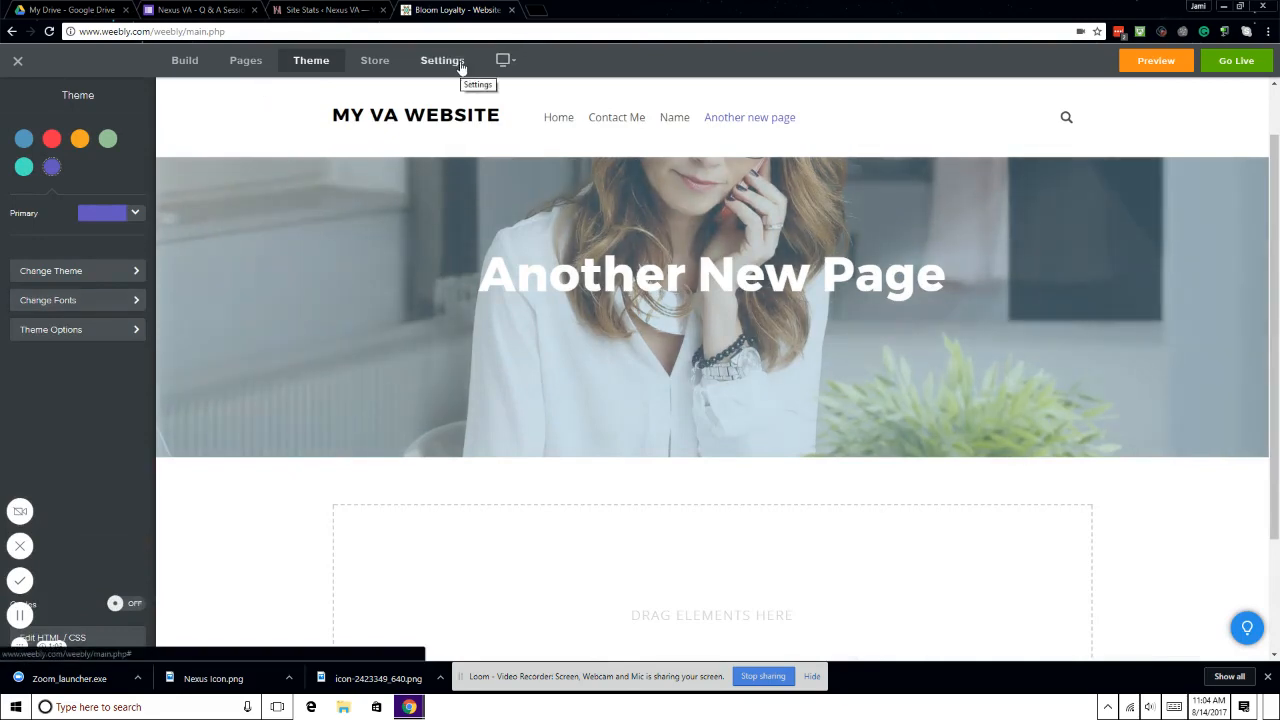
Review the site's general settings, SEO settings and blog settings
{"action": "left_click", "coordinate": [461, 67]}
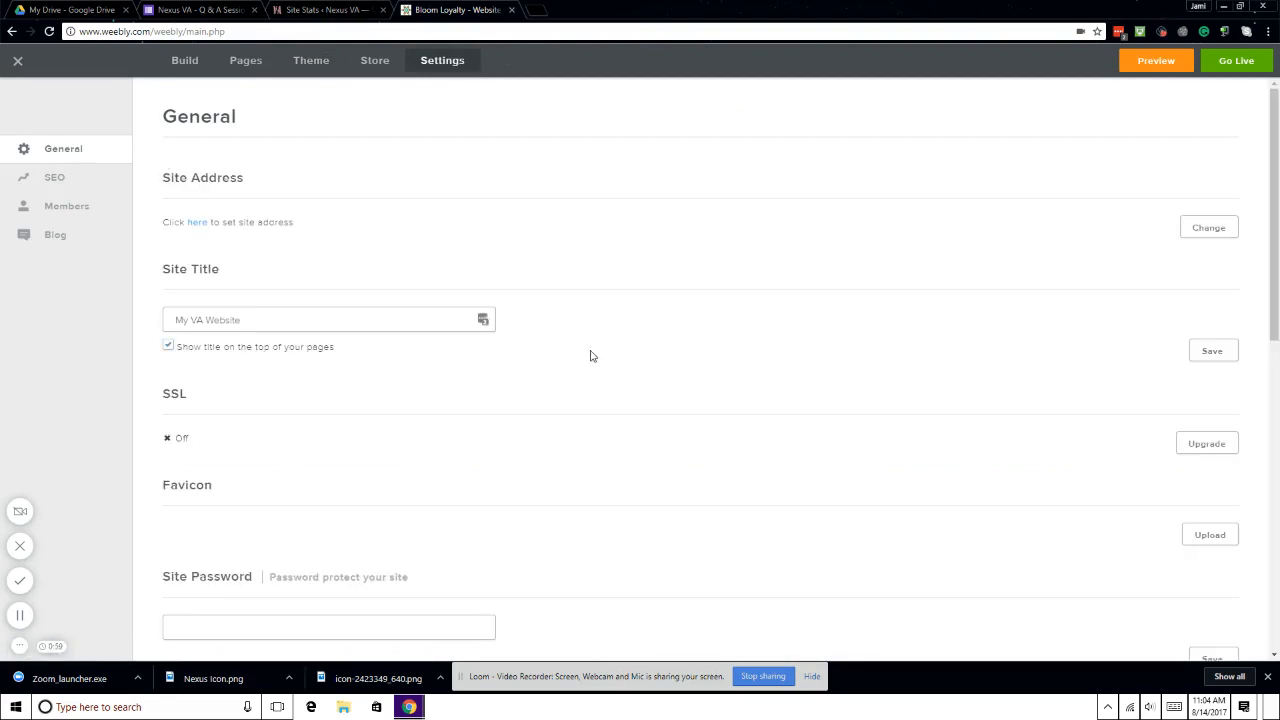
{"action": "scroll", "coordinate": [590, 356], "scroll_direction": "down", "scroll_amount": 6}
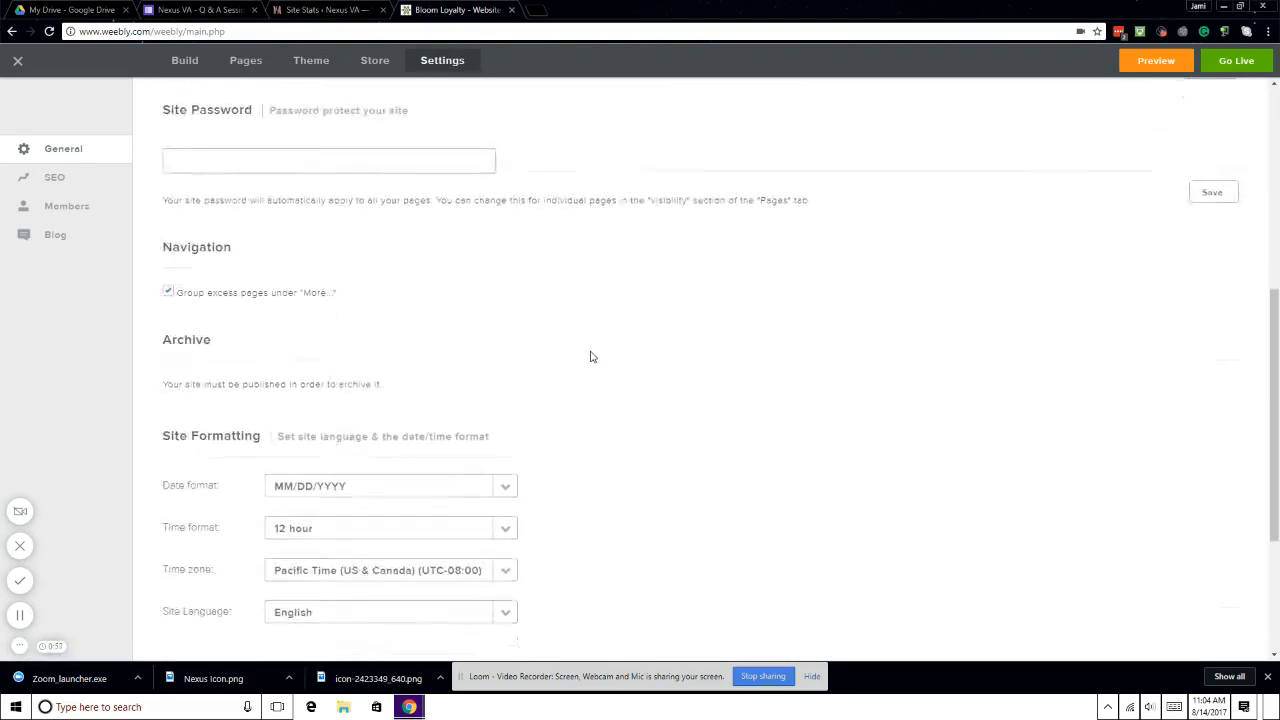
{"action": "scroll", "coordinate": [590, 356], "scroll_direction": "down", "scroll_amount": 1}
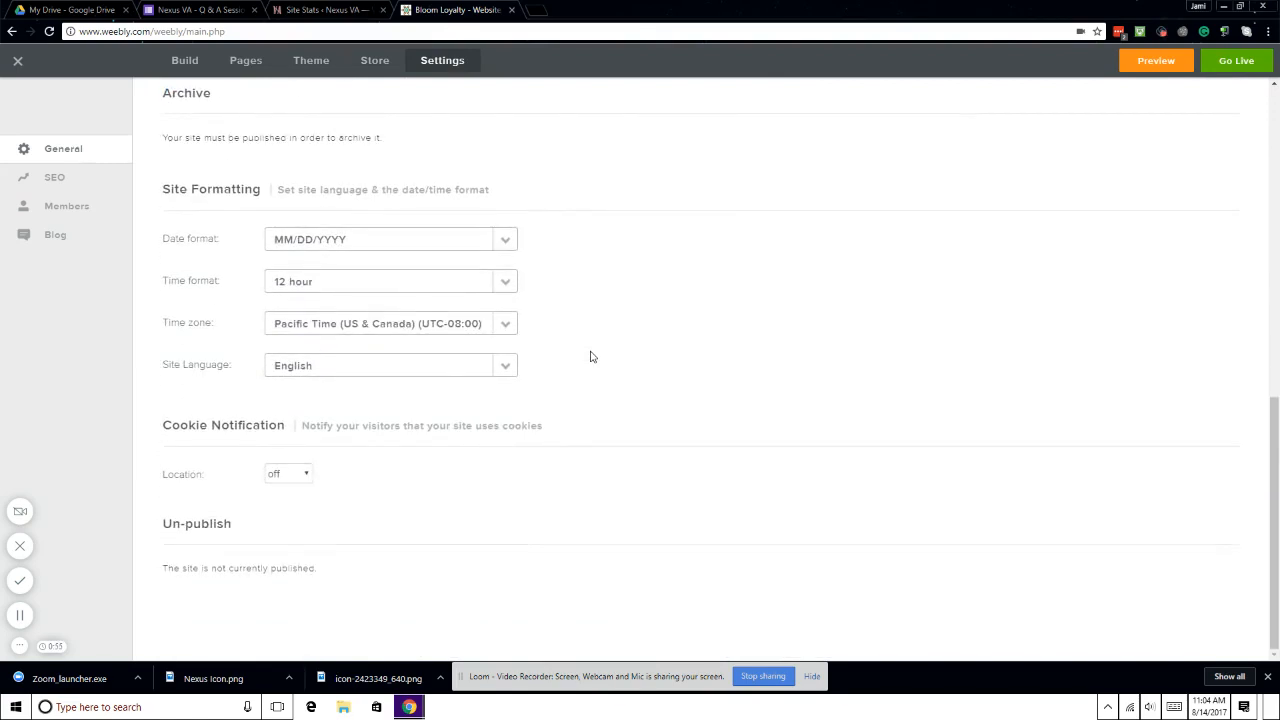
{"action": "scroll", "coordinate": [590, 357], "scroll_direction": "up", "scroll_amount": 6}
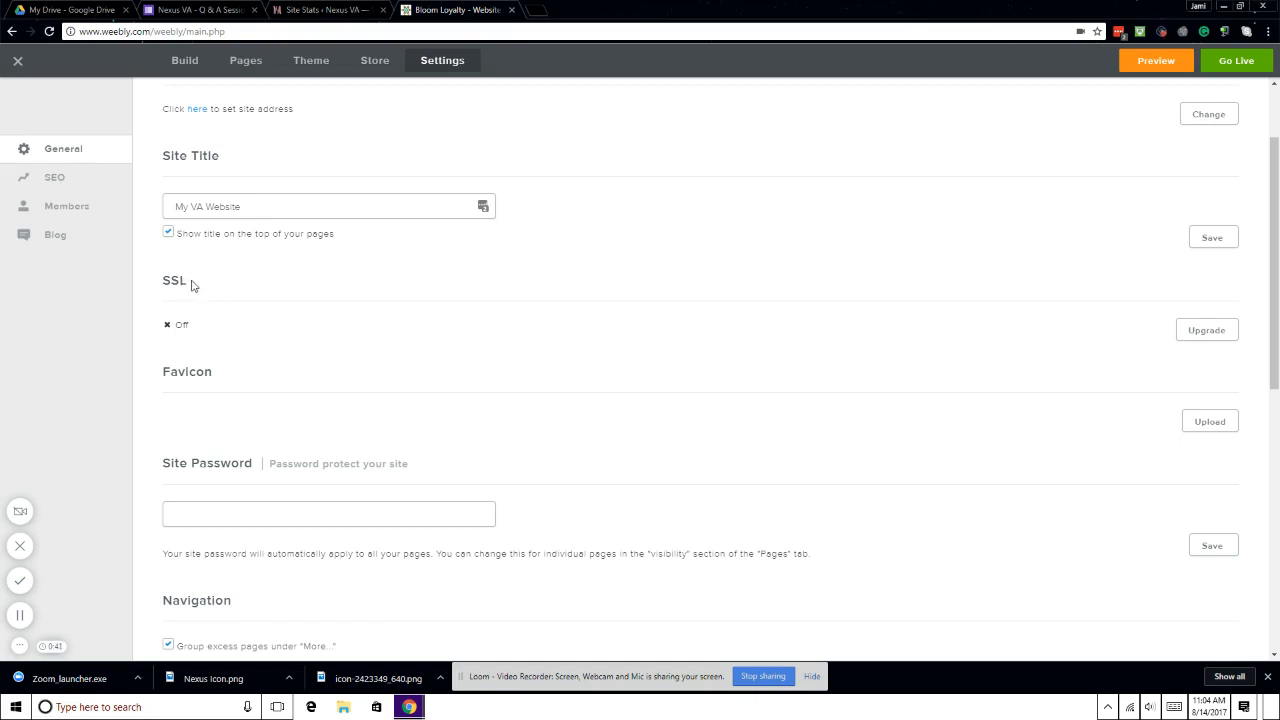
{"action": "left_click", "coordinate": [70, 176]}
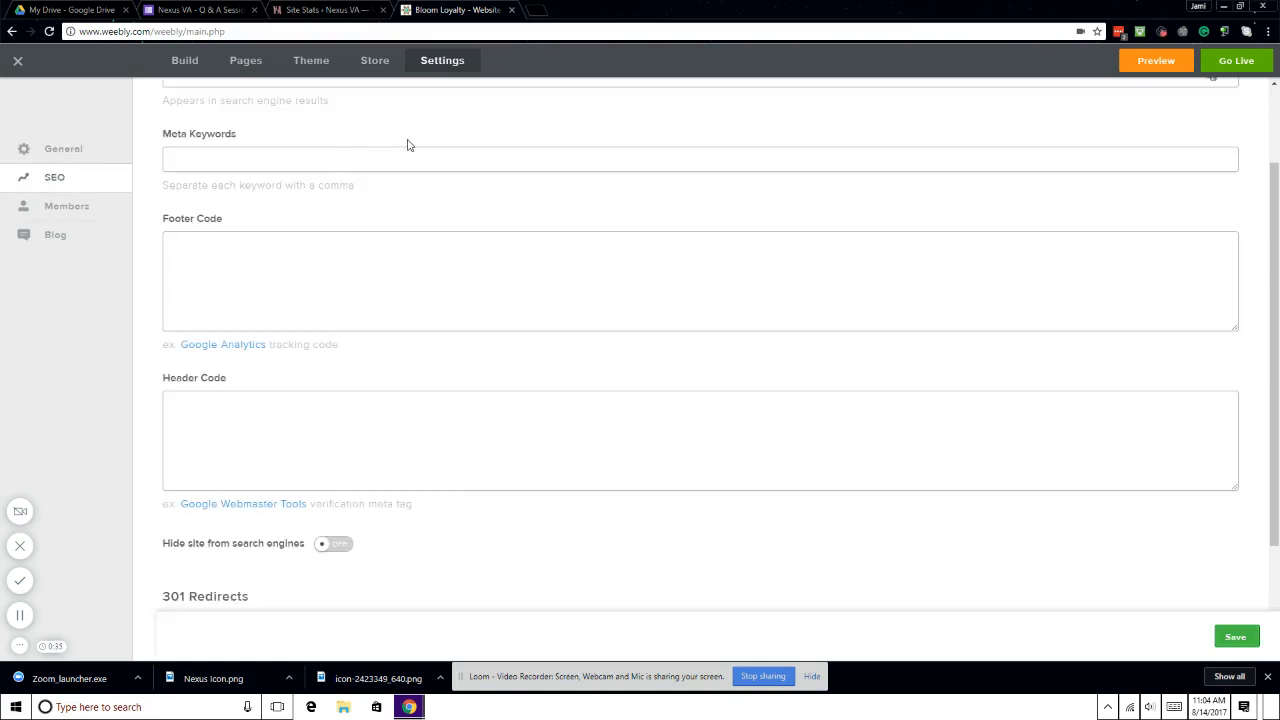
{"action": "scroll", "coordinate": [407, 145], "scroll_direction": "up", "scroll_amount": 2}
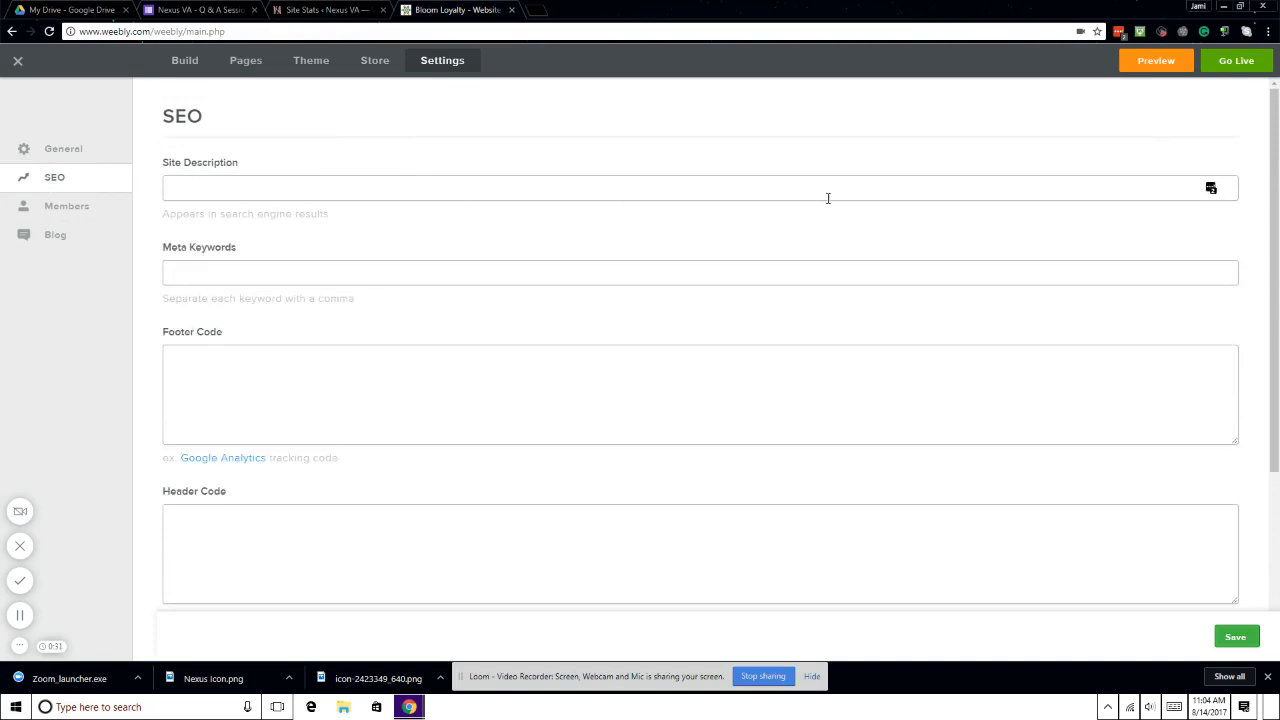
{"action": "left_click", "coordinate": [56, 235]}
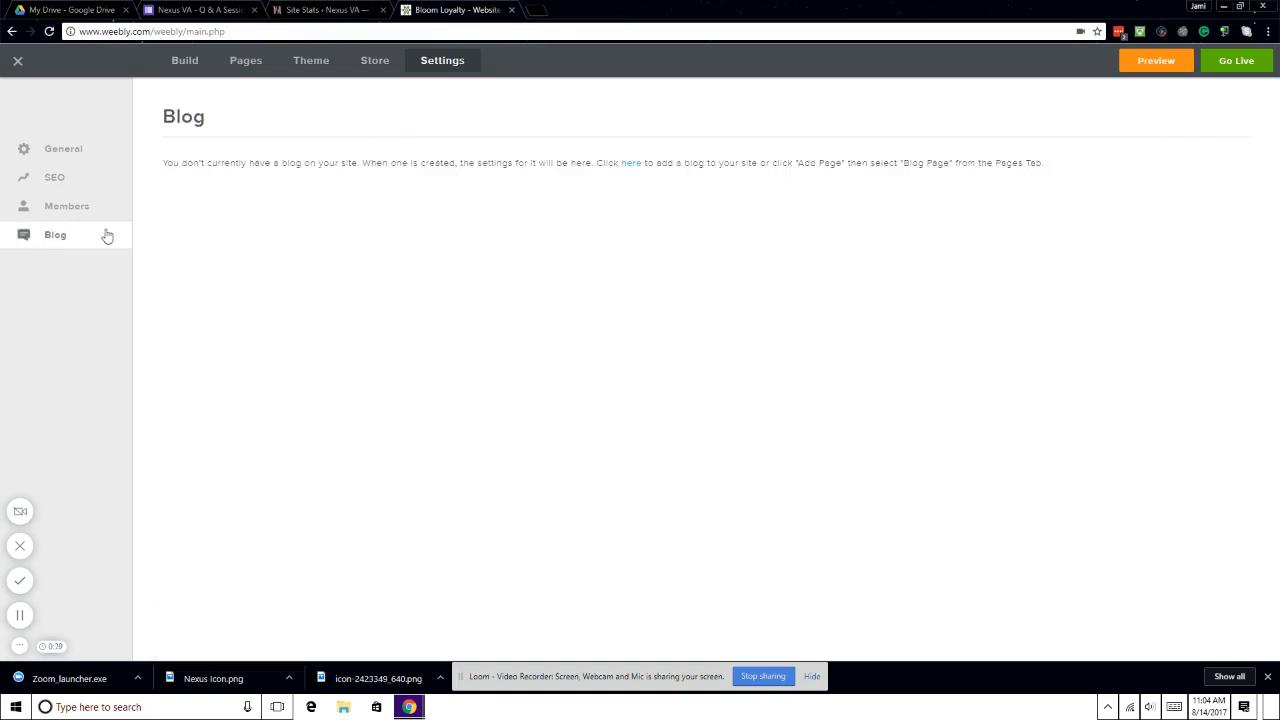